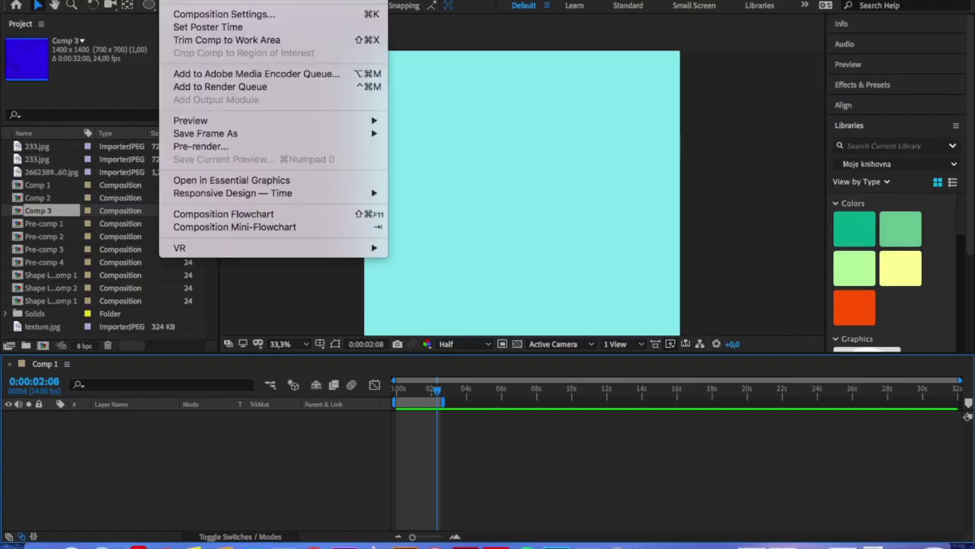
Create Comp 4 at 1400×1400 with a white (FFFFFF) background and a 0:00:10:00 duration
click(202, 11)
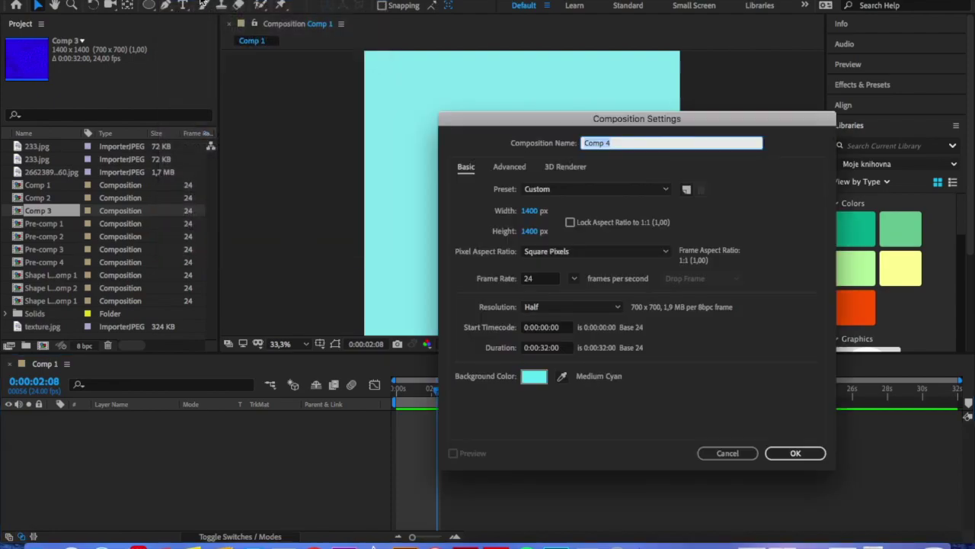
click(524, 376)
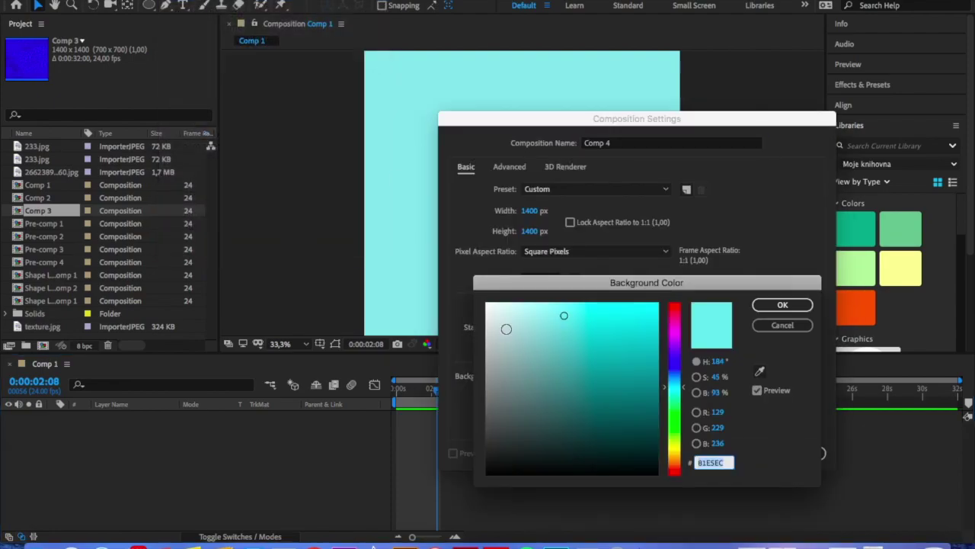
drag(506, 329, 487, 304)
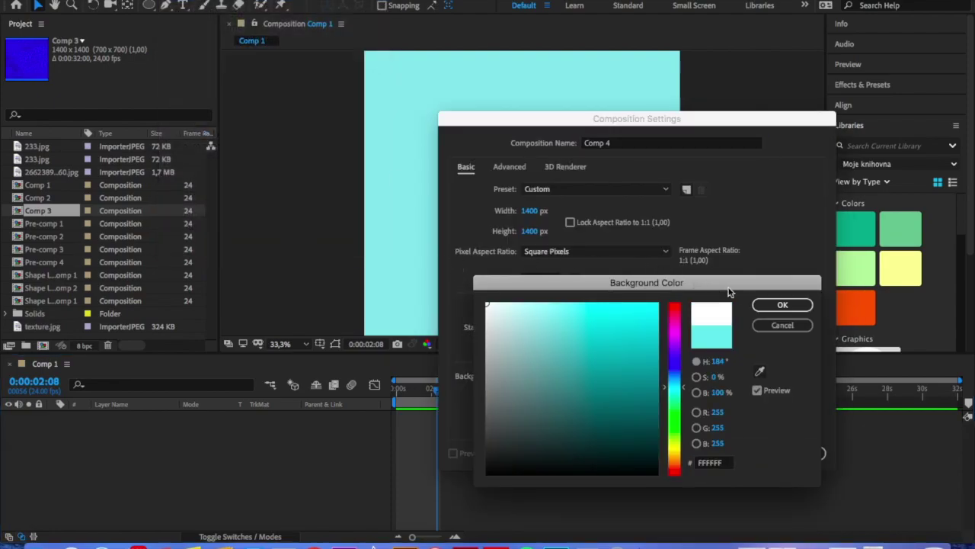
click(763, 306)
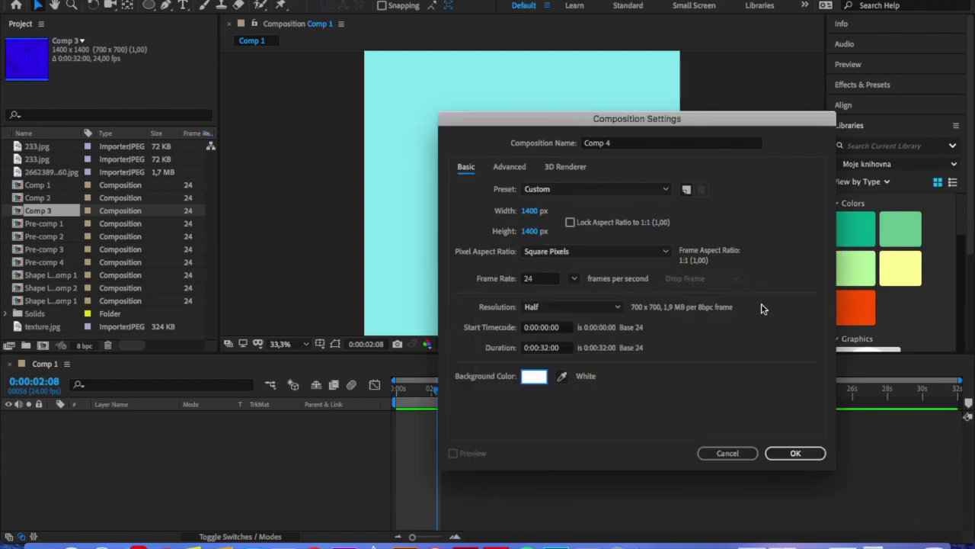
click(545, 349)
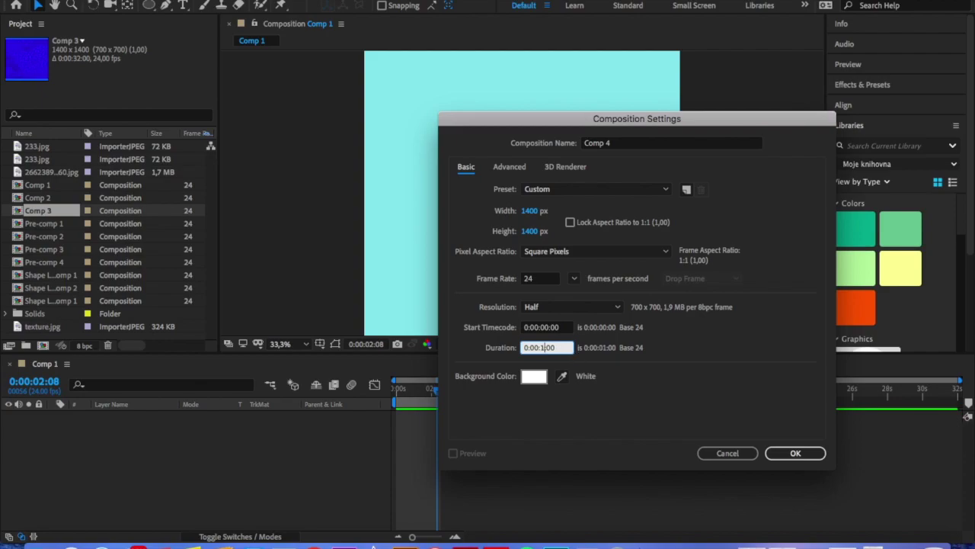
click(789, 454)
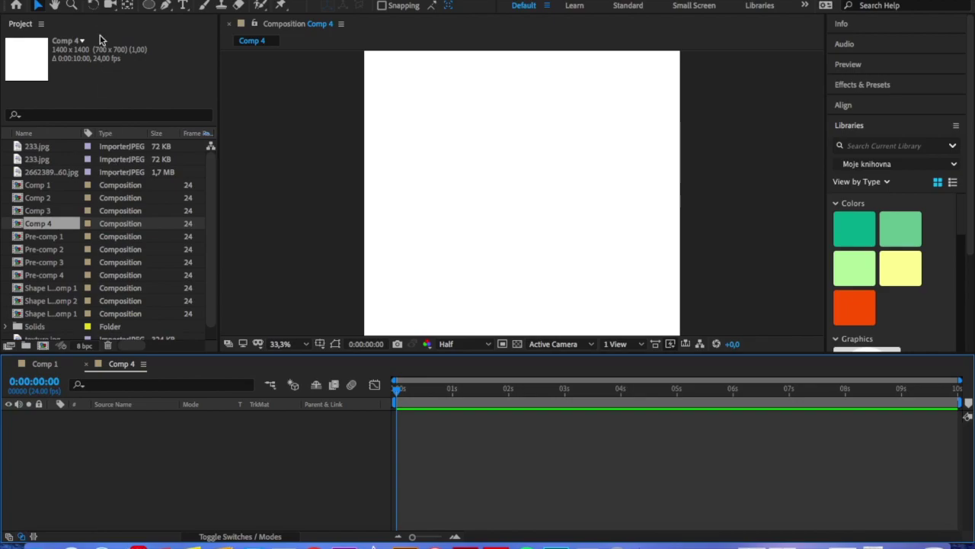
Draw a pink circle in Comp 4's upper middle, select its shape layer, and duplicate it
click(148, 6)
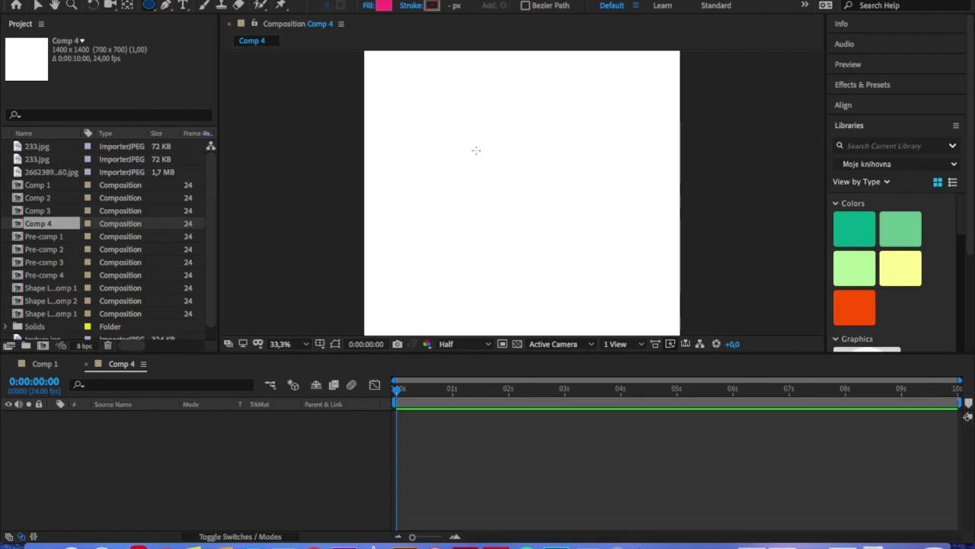
drag(476, 150, 572, 229)
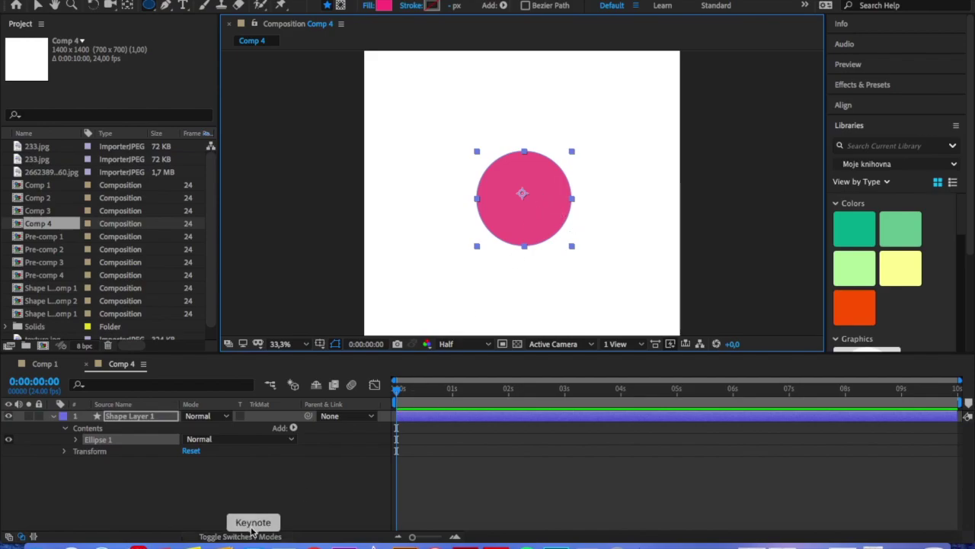
click(236, 491)
click(124, 416)
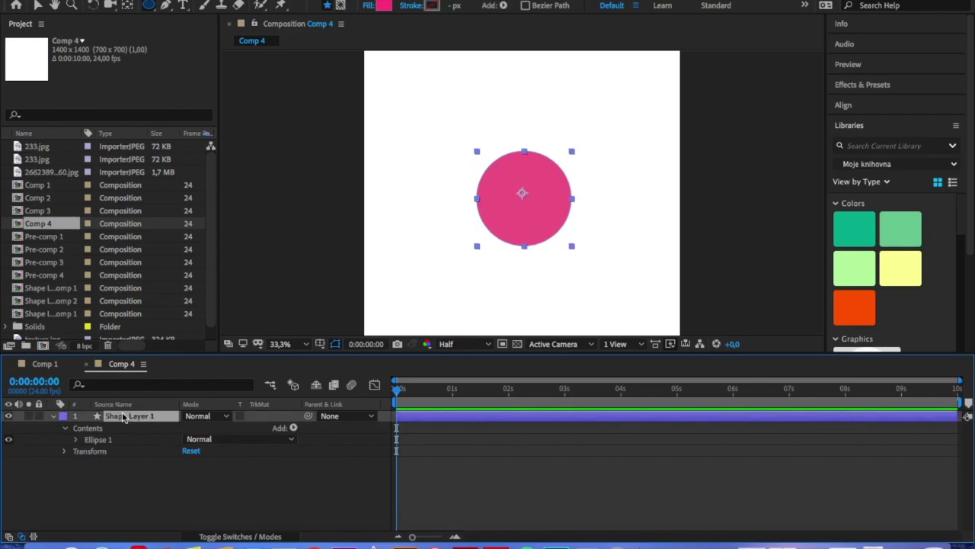
click(127, 6)
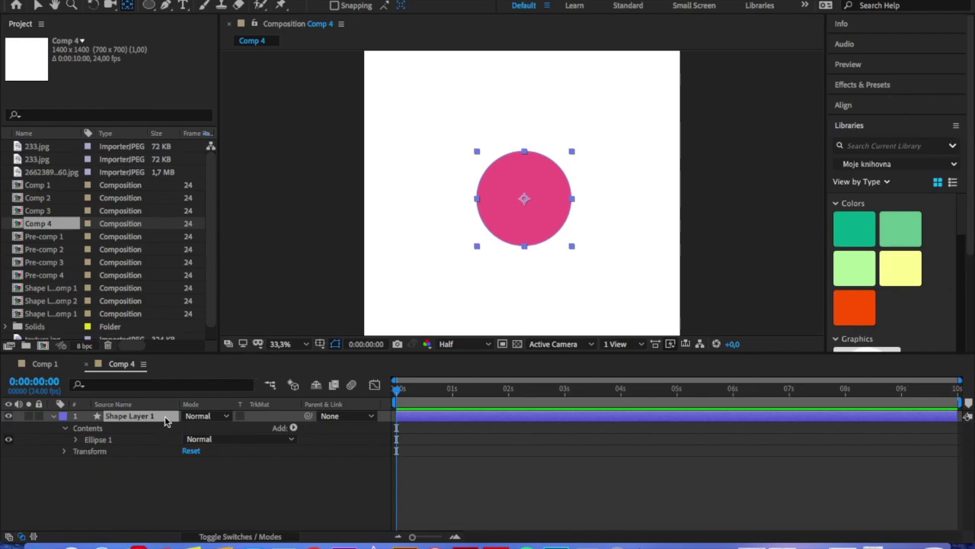
key(ctrl+d)
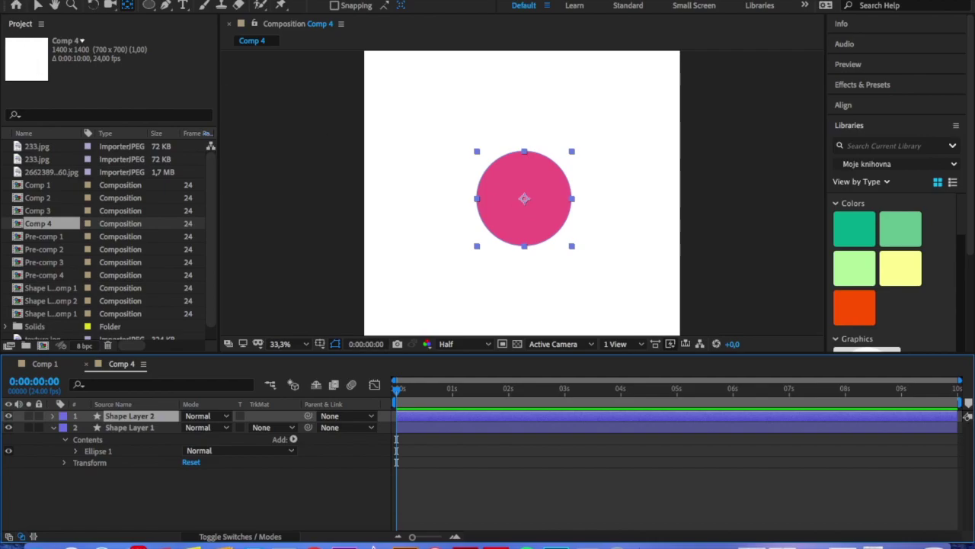
Move the duplicate circle left and the original right so they sit side by side
click(38, 6)
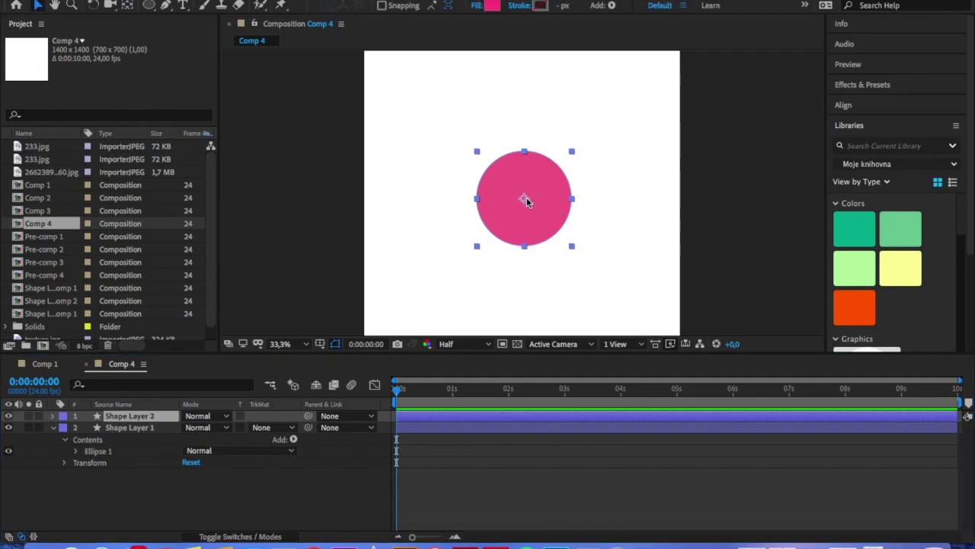
drag(526, 201, 442, 200)
click(523, 244)
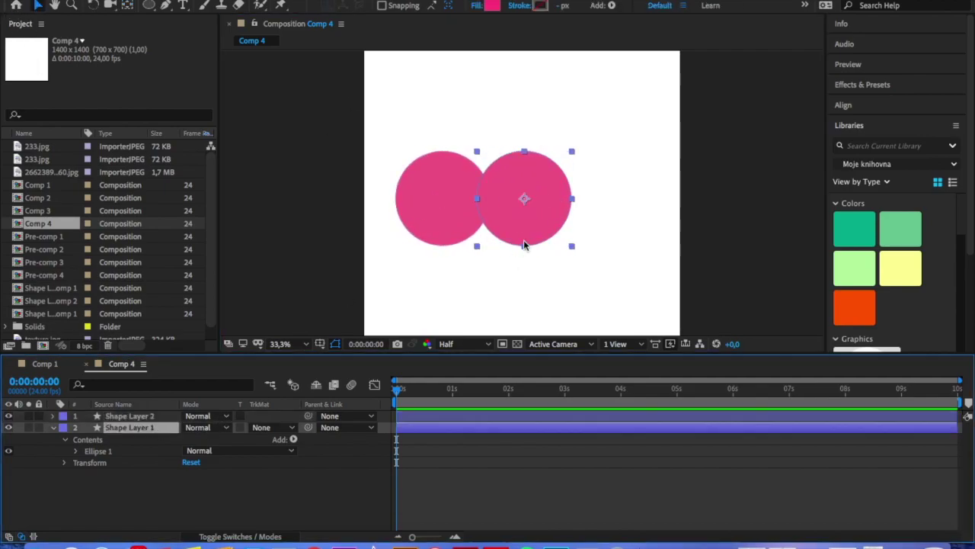
drag(525, 196, 581, 201)
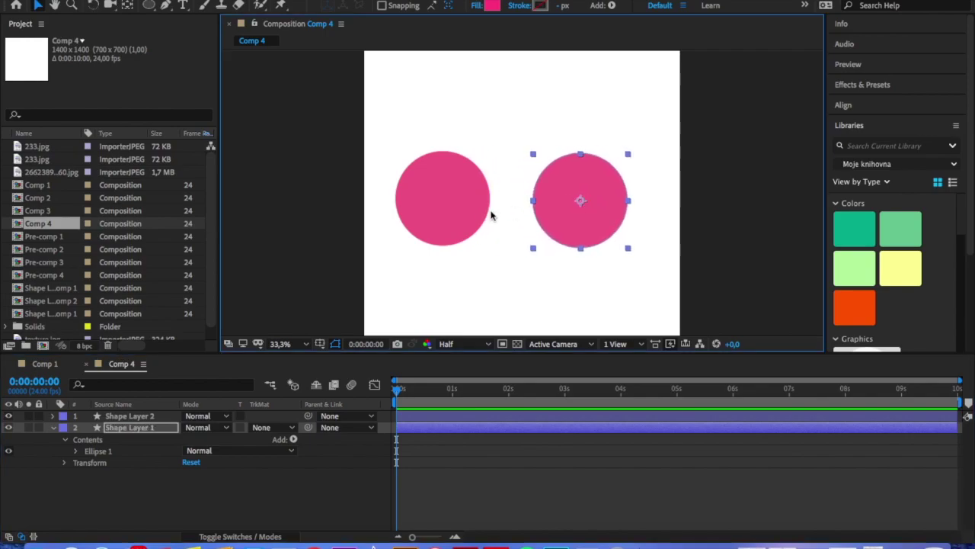
click(444, 201)
drag(446, 200, 454, 205)
Show the proportional grid and align both circles on grid intersections at the same height
click(319, 344)
click(329, 370)
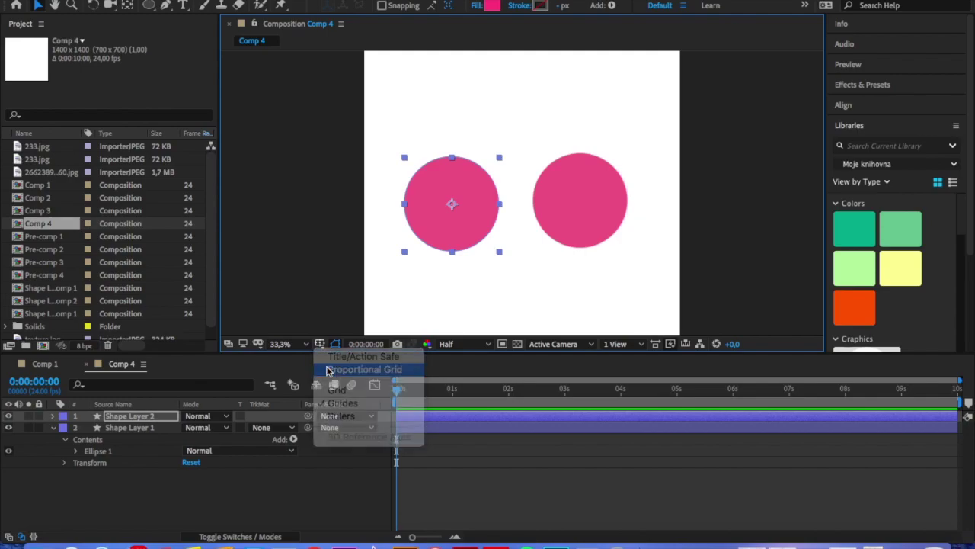
drag(573, 204, 586, 197)
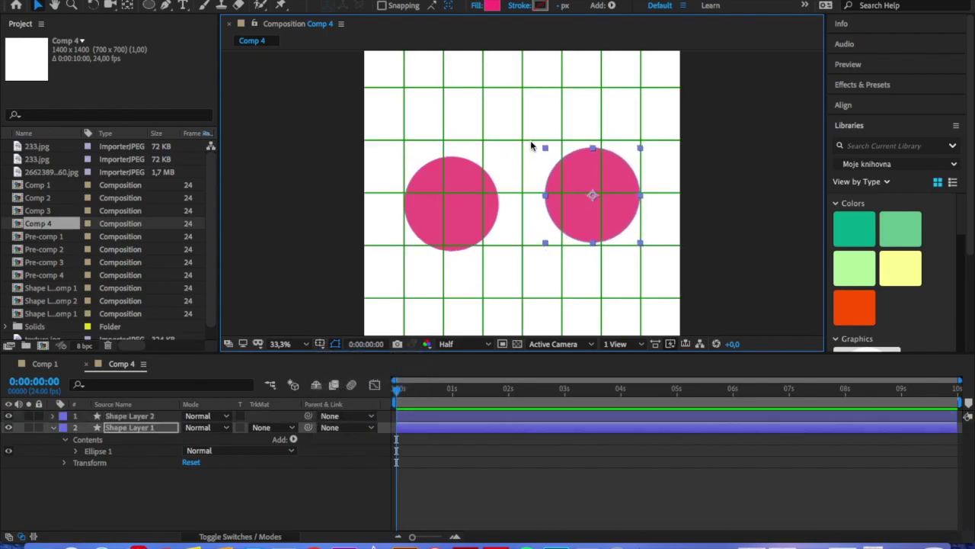
drag(593, 196, 600, 194)
click(450, 213)
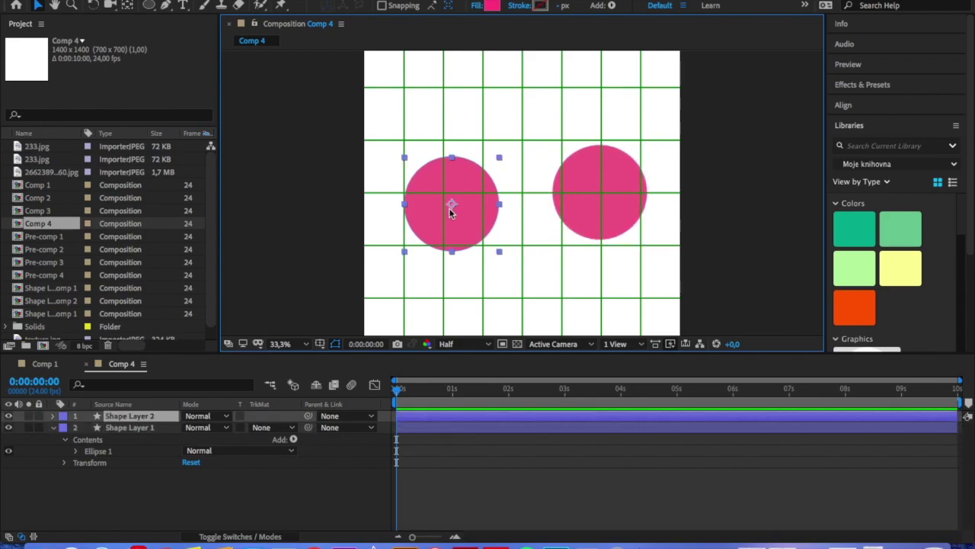
drag(453, 206, 444, 197)
key(ctrl+Down)
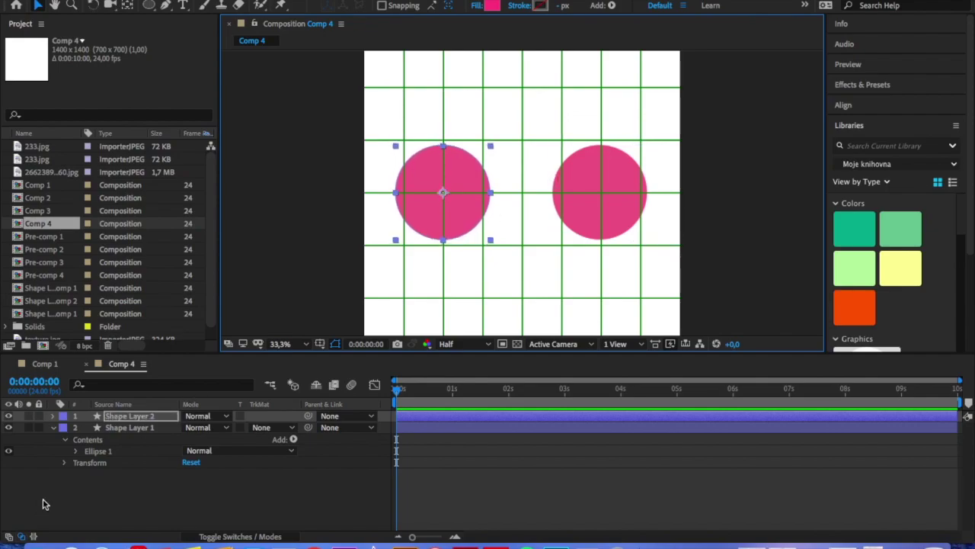
Keyframe Shape Layer 2's Position so it starts over the right circle and slides left by 2 seconds
click(129, 430)
click(160, 418)
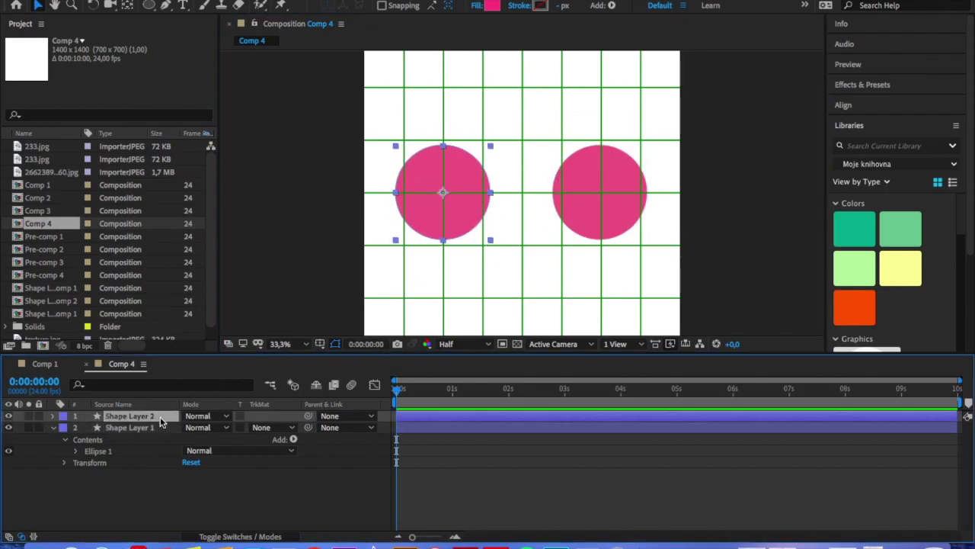
key(p)
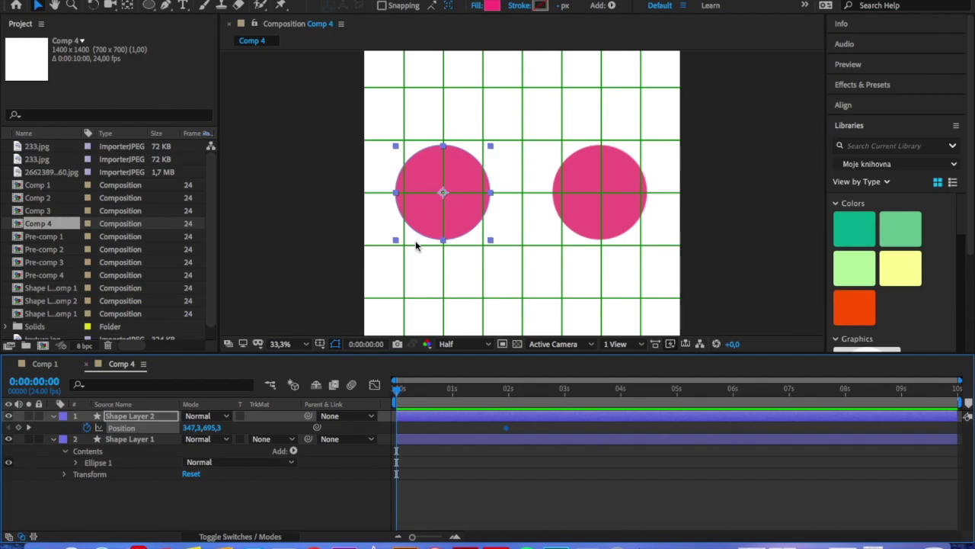
key(shift+Right)
key(shift+Right)
key(shift+Right)
key(shift+Right)
key(shift+Right)
key(shift+Right)
key(shift+Right)
key(shift+Right)
key(shift+Right)
key(shift+Right)
key(shift+Right)
key(shift+Right)
key(shift+Right)
key(shift+Right)
key(shift+Right)
key(shift+Right)
key(shift+Right)
key(shift+Right)
key(shift+Right)
key(shift+Right)
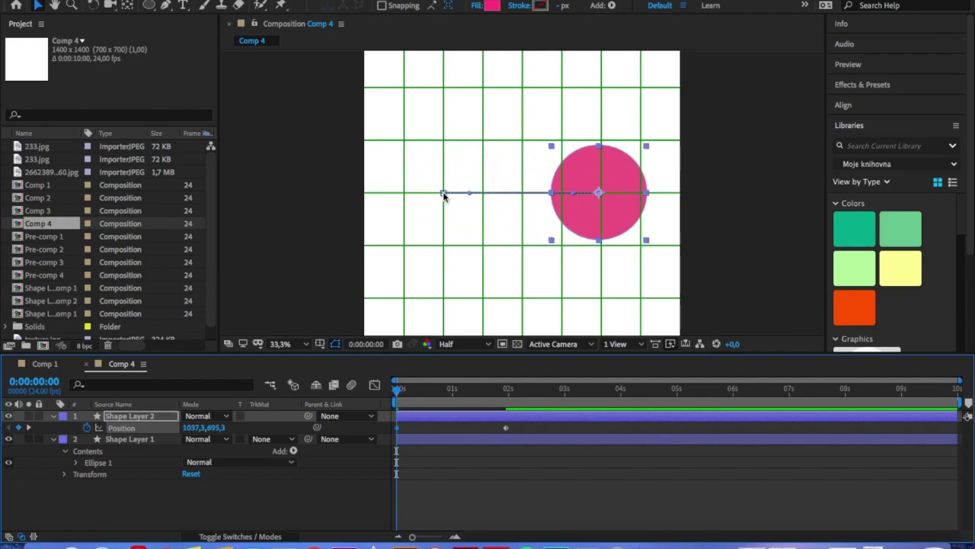
key(space)
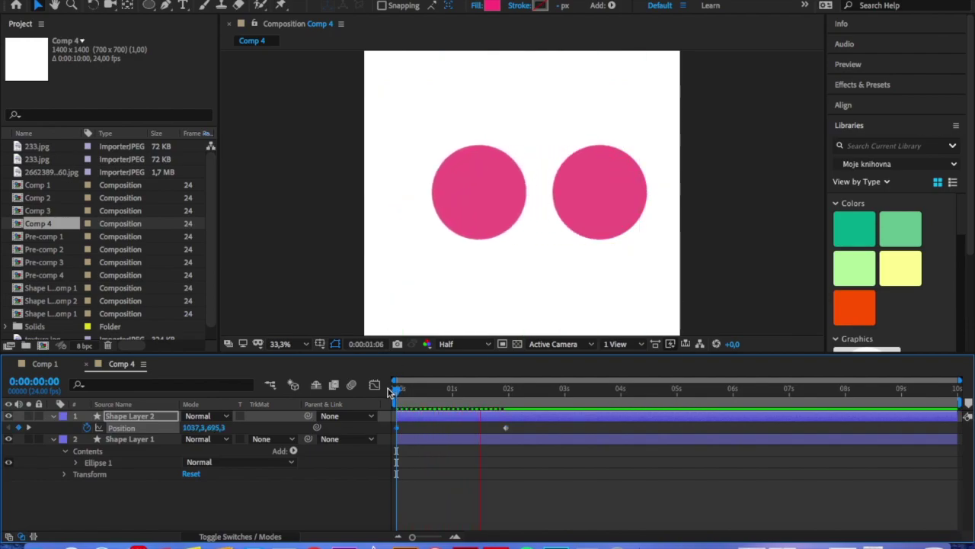
key(space)
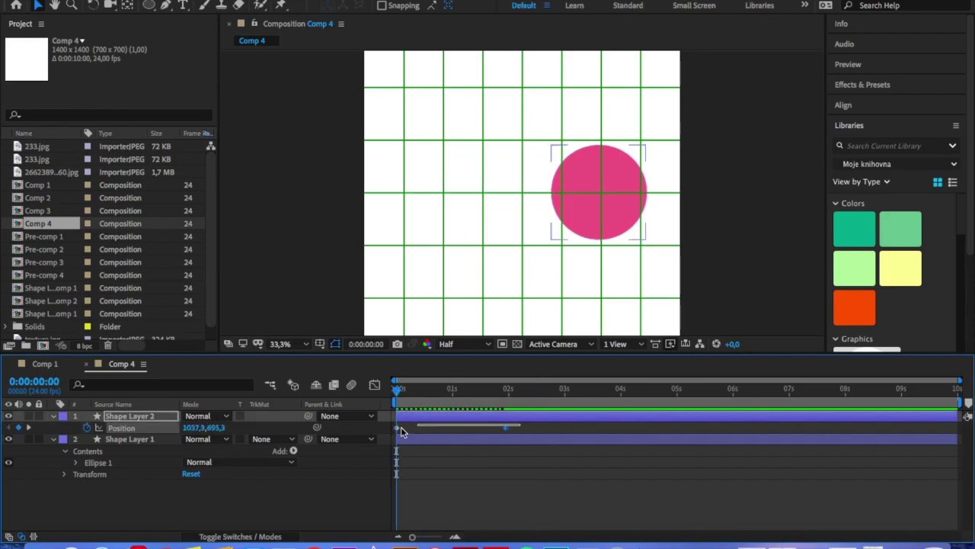
Apply Easy Ease to the Position keyframes and strengthen the easing on the speed graph
right_click(396, 428)
mouse_move(457, 529)
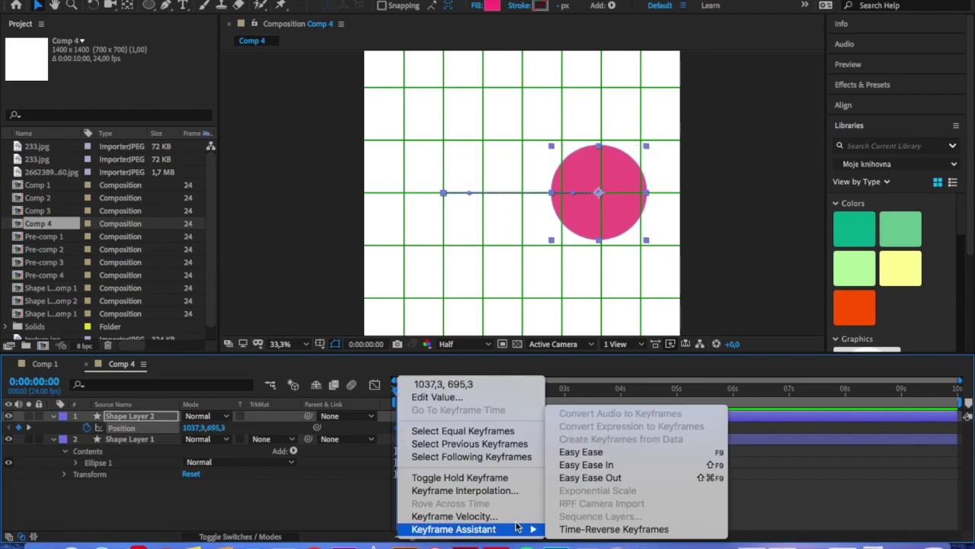
click(583, 450)
click(374, 385)
drag(505, 507, 423, 504)
click(375, 386)
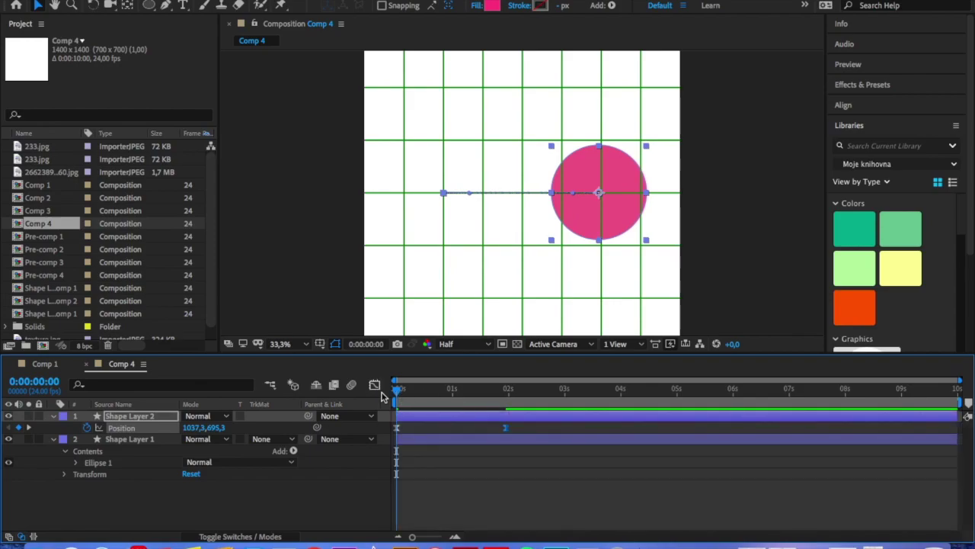
key(space)
key(space)
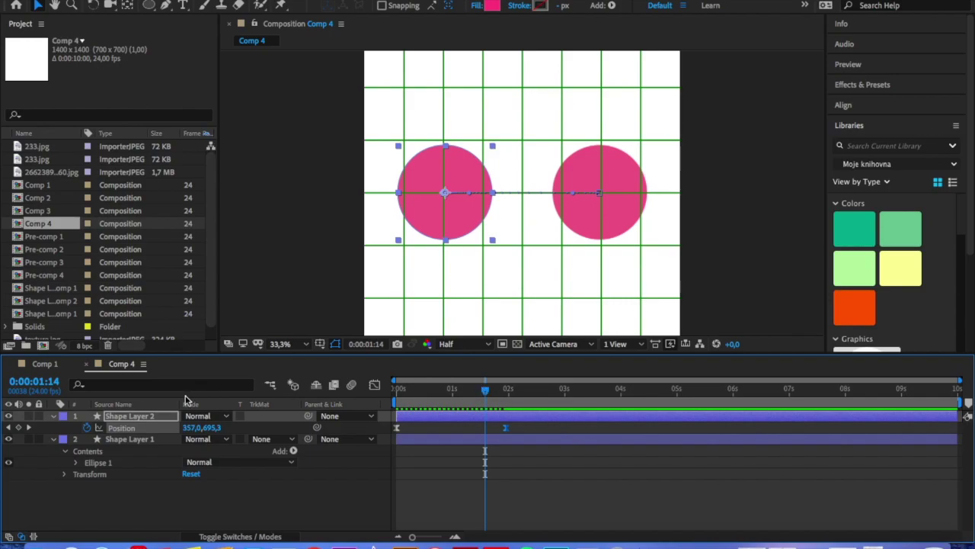
Add a new adjustment layer, Adjustment Layer 5, to Comp 4
click(163, 494)
right_click(163, 494)
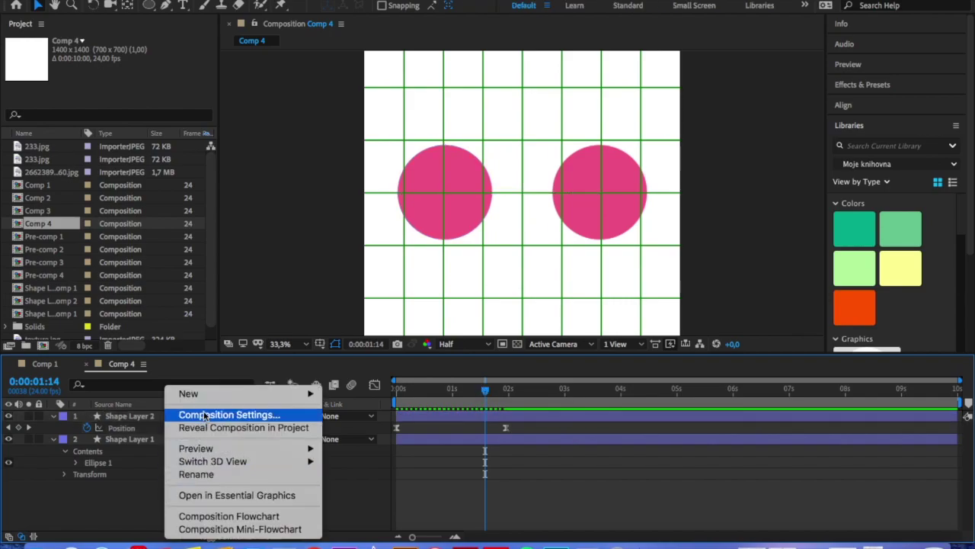
mouse_move(209, 396)
click(362, 492)
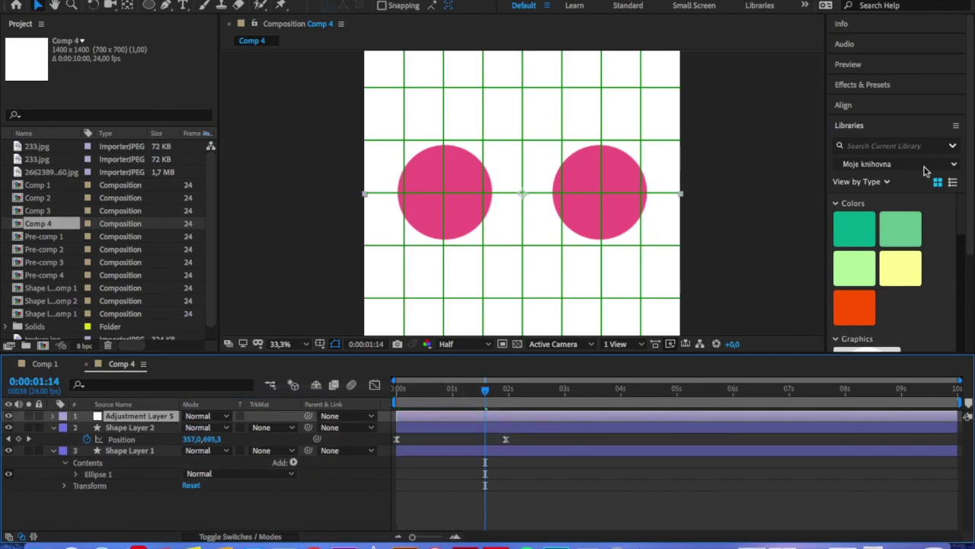
Search Effects & Presets for 'box b' and apply Fast Box Blur to Adjustment Layer 5
click(883, 86)
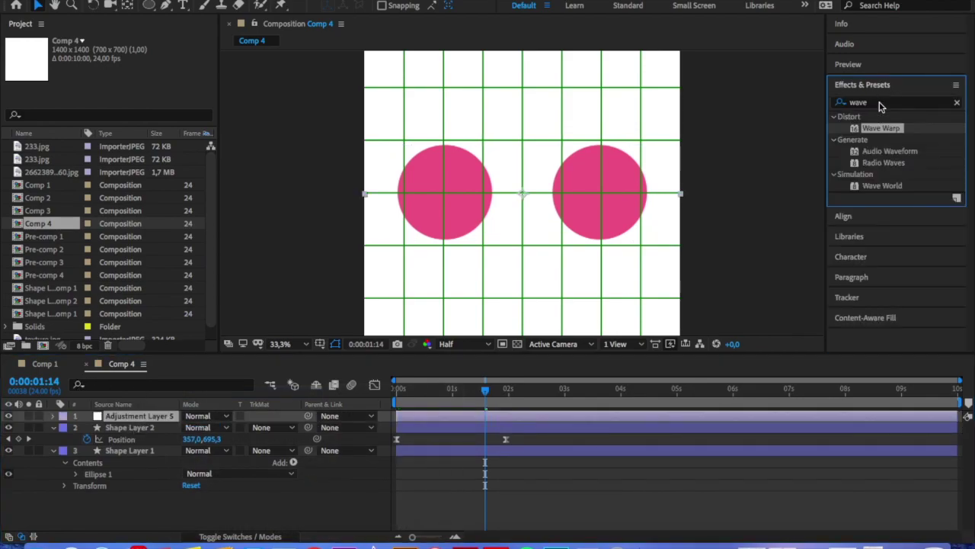
click(880, 103)
key(BackSpace)
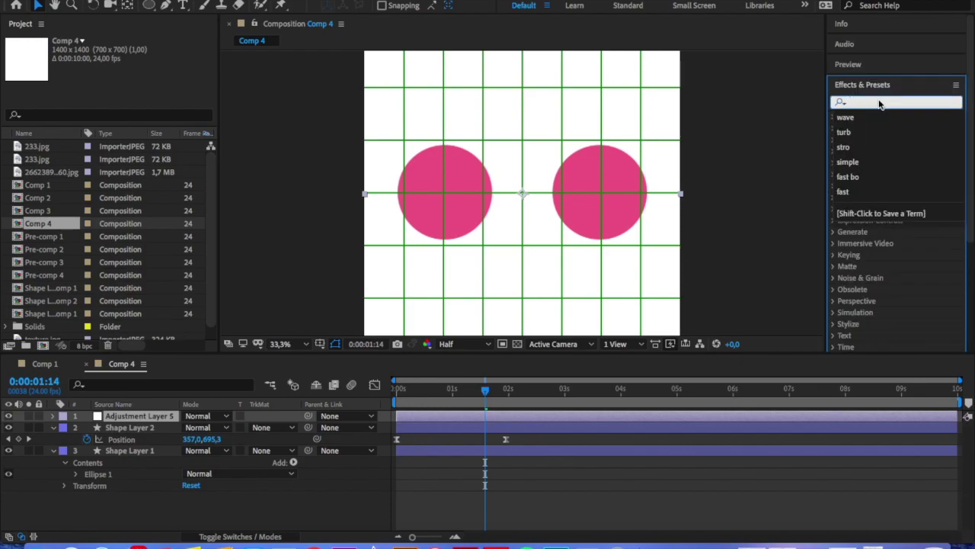
click(880, 103)
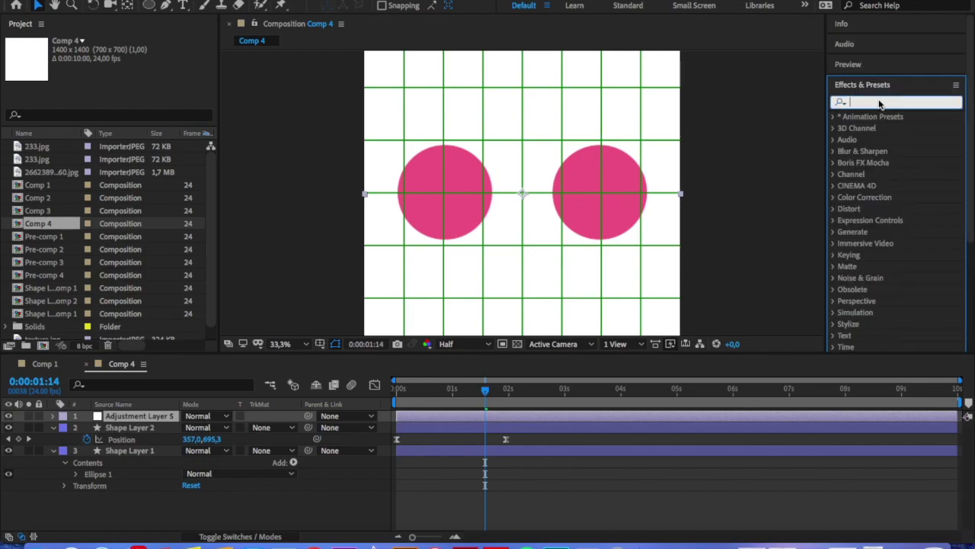
text(blur)
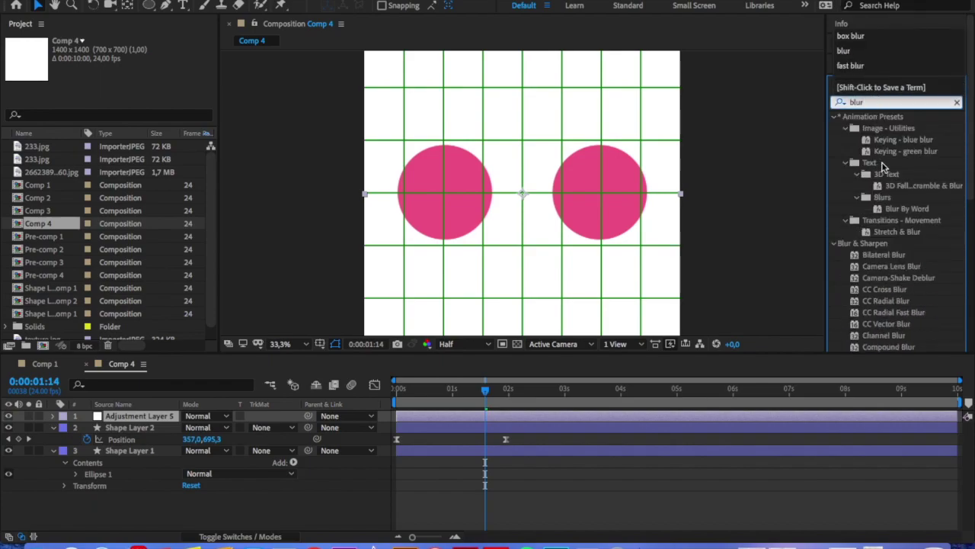
scroll(880, 163, down, 5)
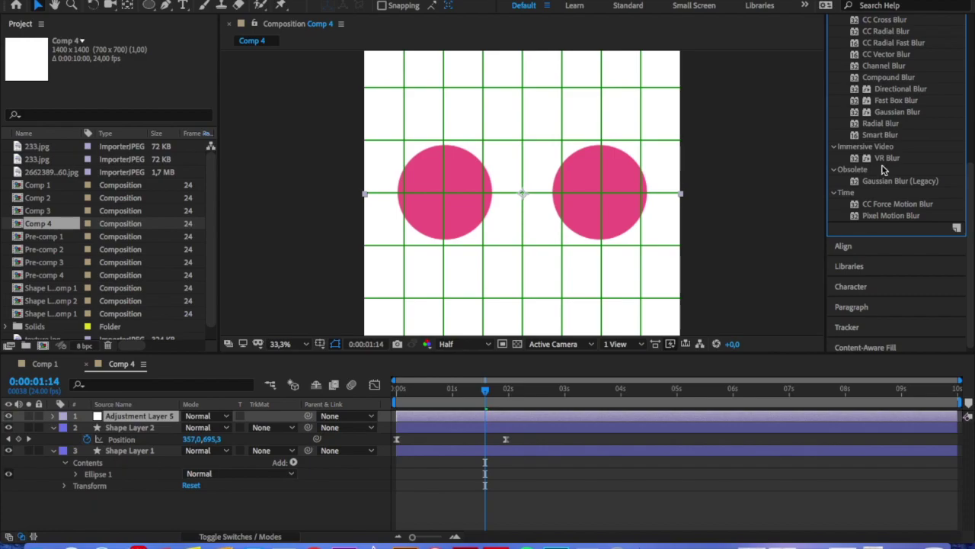
scroll(883, 170, up, 5)
double_click(858, 102)
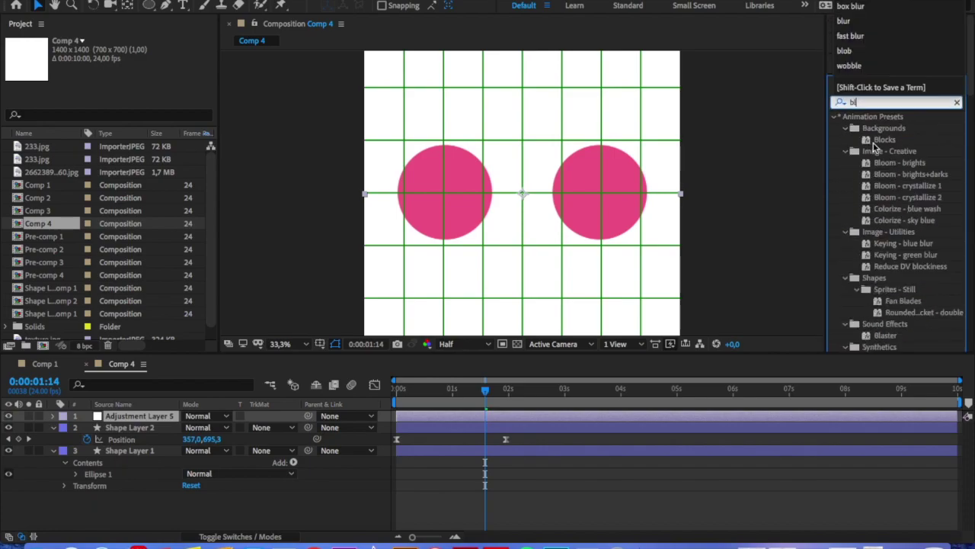
text(box b)
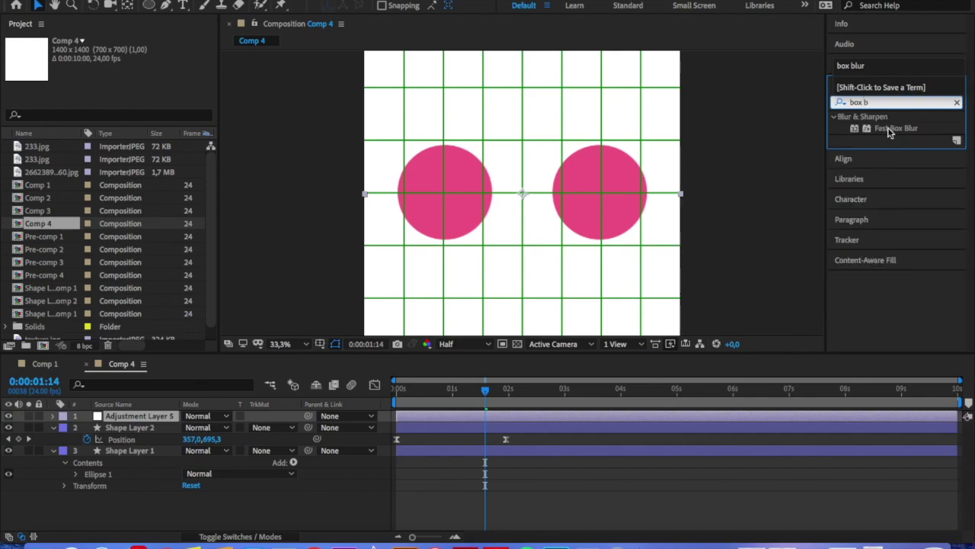
drag(892, 128, 99, 419)
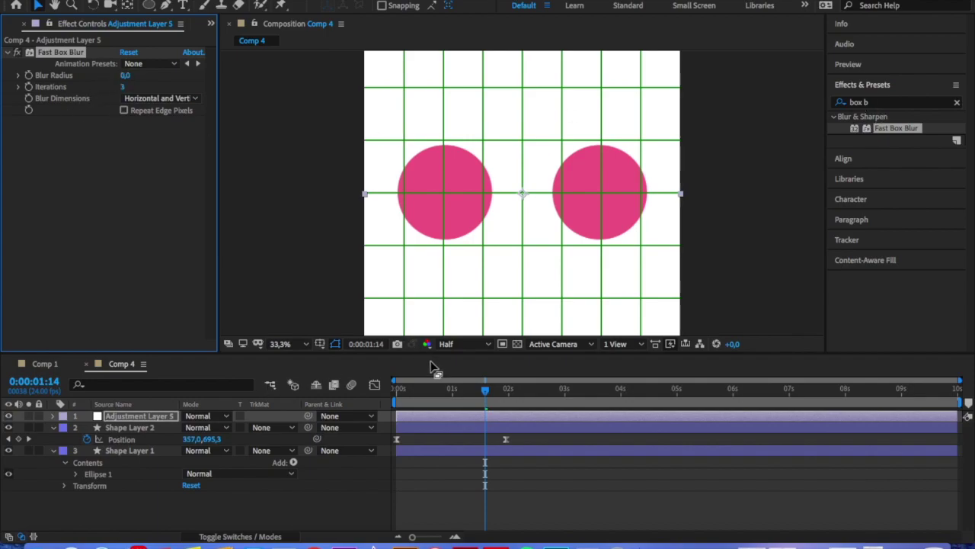
At frame 0:00:00:11, raise Fast Box Blur's radius to 16 to soften the overlapping circles
drag(481, 393, 423, 410)
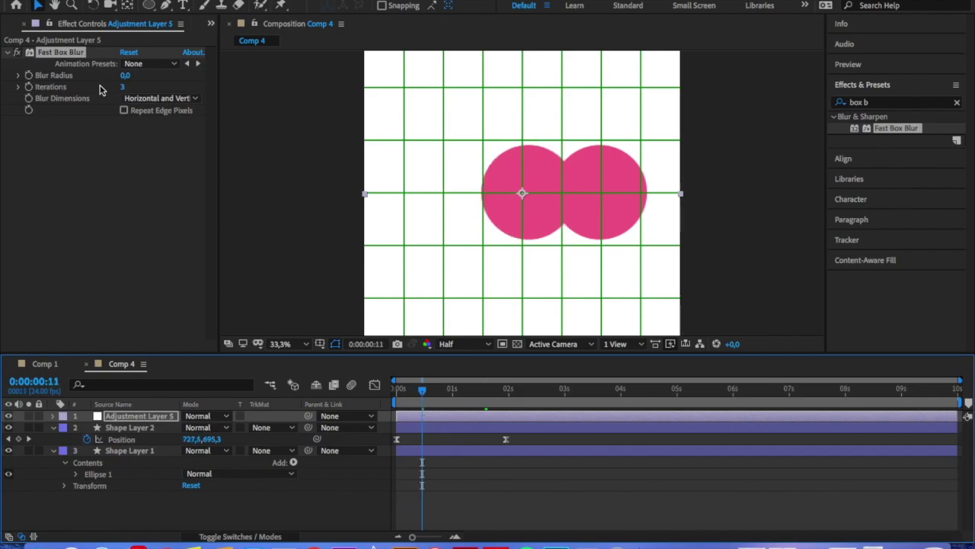
drag(125, 76, 131, 76)
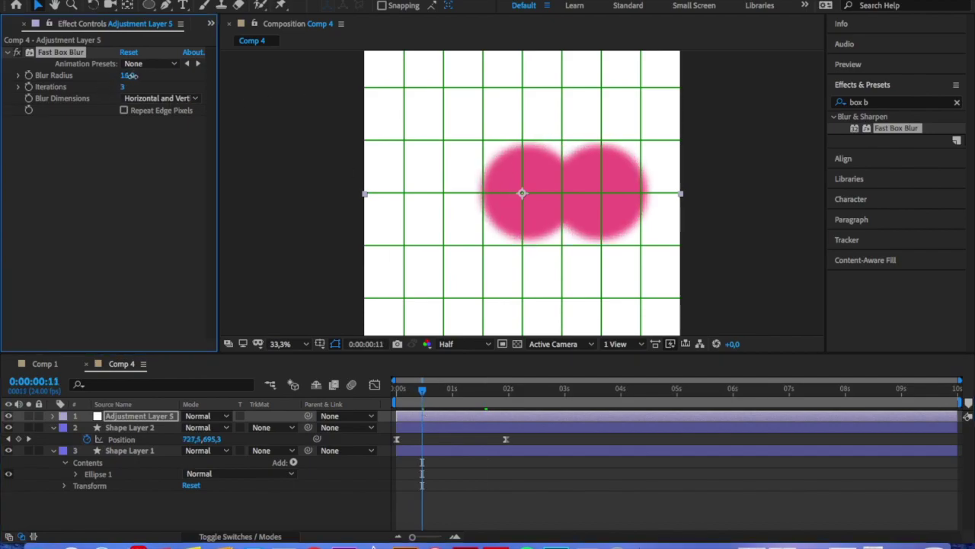
Apply Simple Choker to Adjustment Layer 5 and raise its choke to merge the blurred circles
click(874, 106)
click(839, 102)
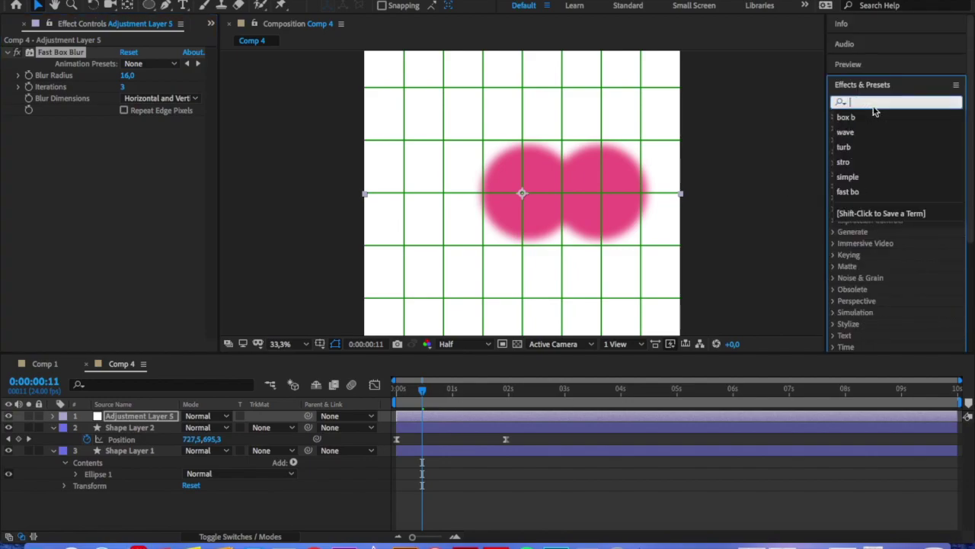
click(847, 185)
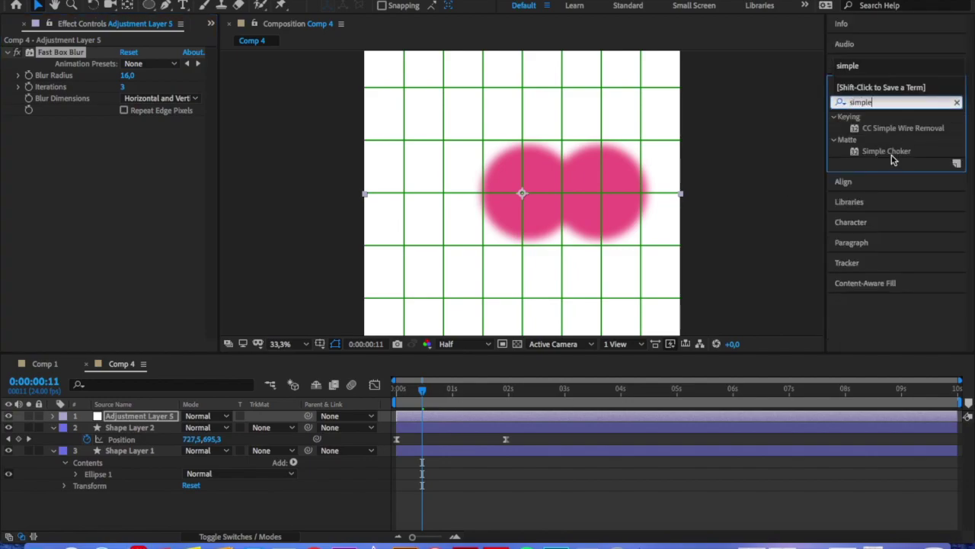
drag(889, 154, 131, 417)
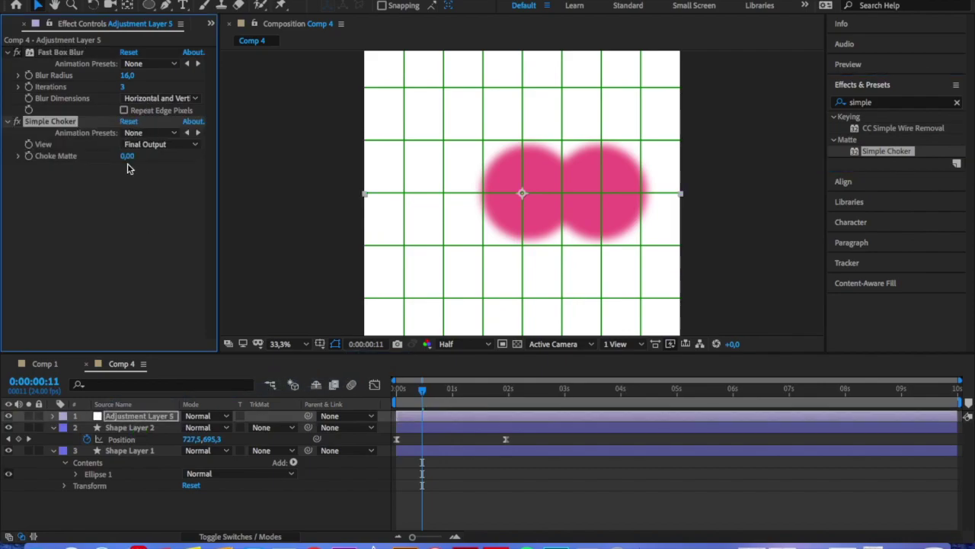
drag(145, 156, 250, 147)
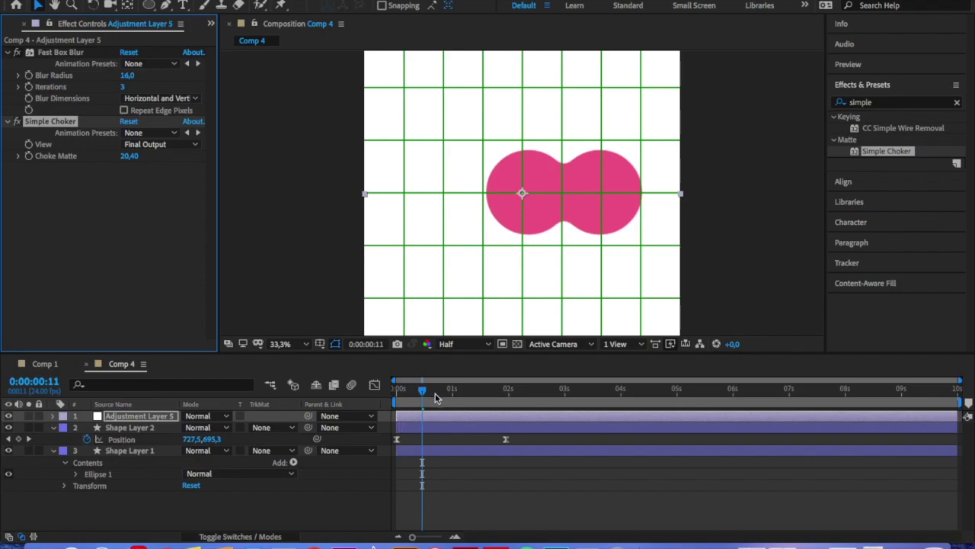
Set the blur radius to 25 and fine-tune Choke Matte to 29.30
mouse_move(424, 390)
mouse_down()
mouse_move(397, 392)
mouse_move(448, 393)
mouse_move(428, 392)
mouse_up()
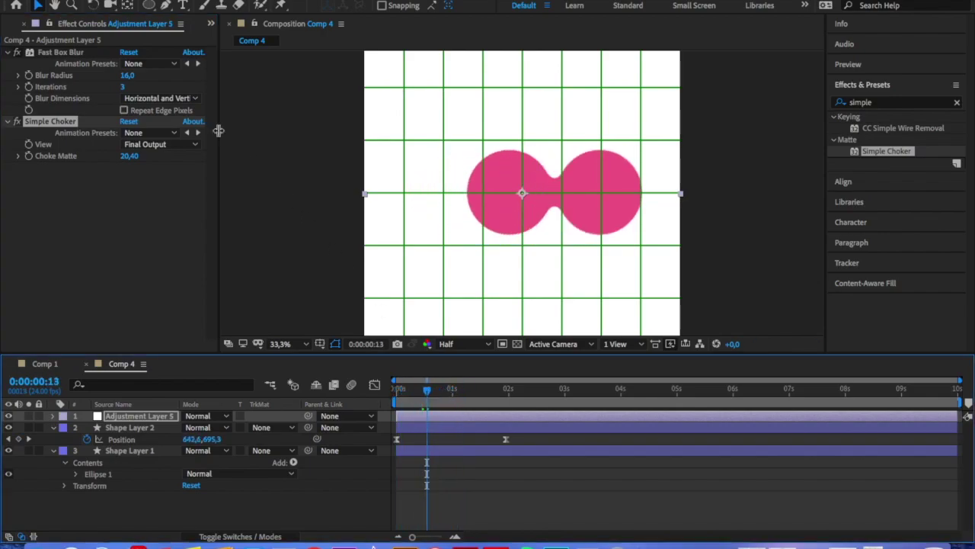
drag(126, 79, 128, 78)
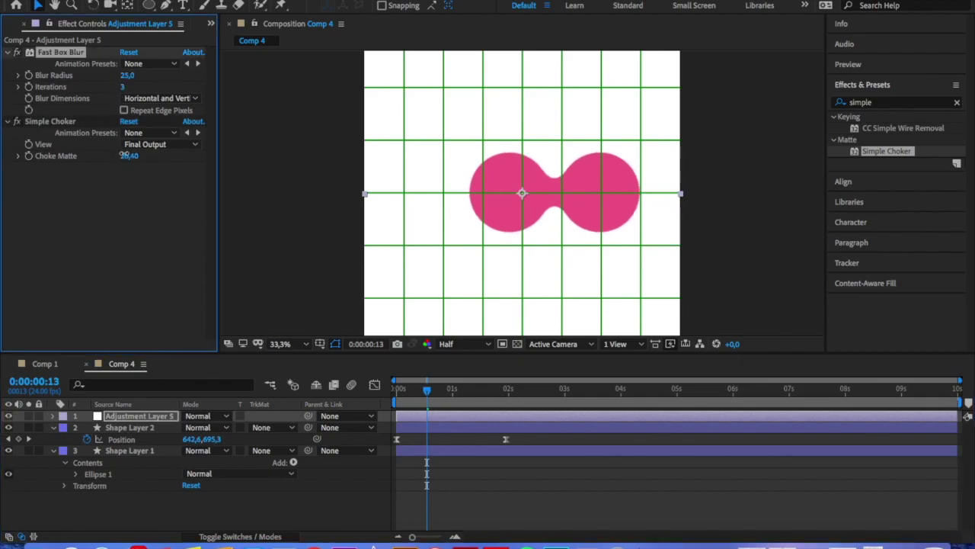
drag(127, 156, 182, 147)
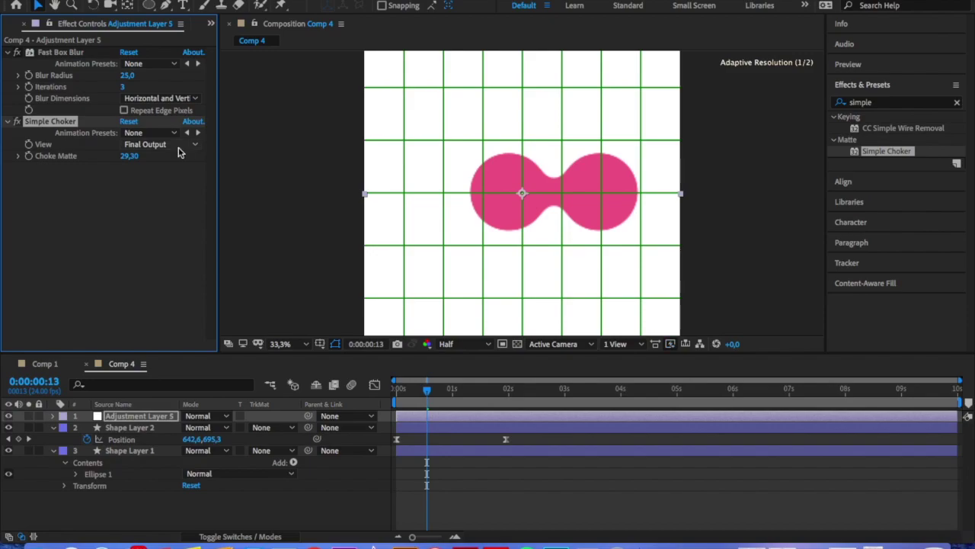
drag(426, 390, 283, 418)
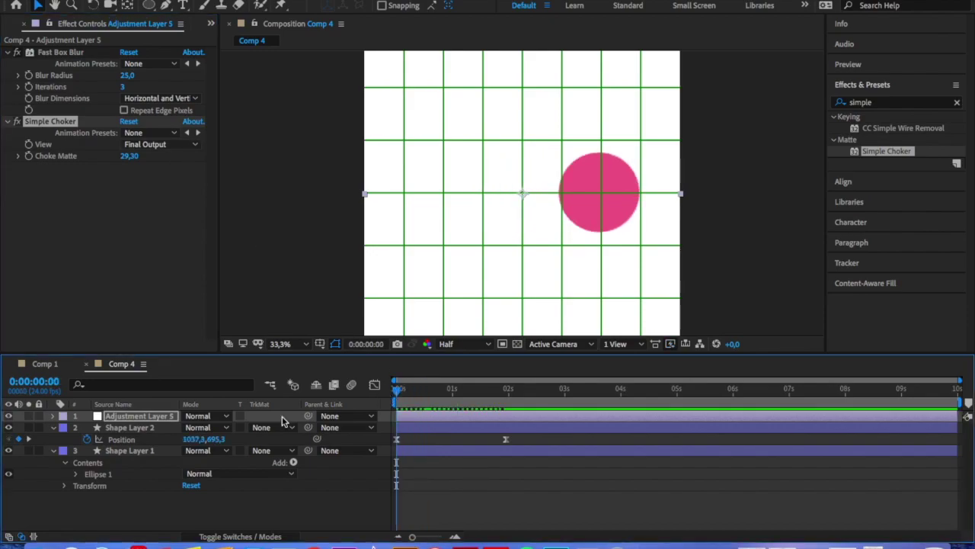
Keyframe Shape Layer 1's Scale from 135% at the start to 100% at about half a second
click(174, 453)
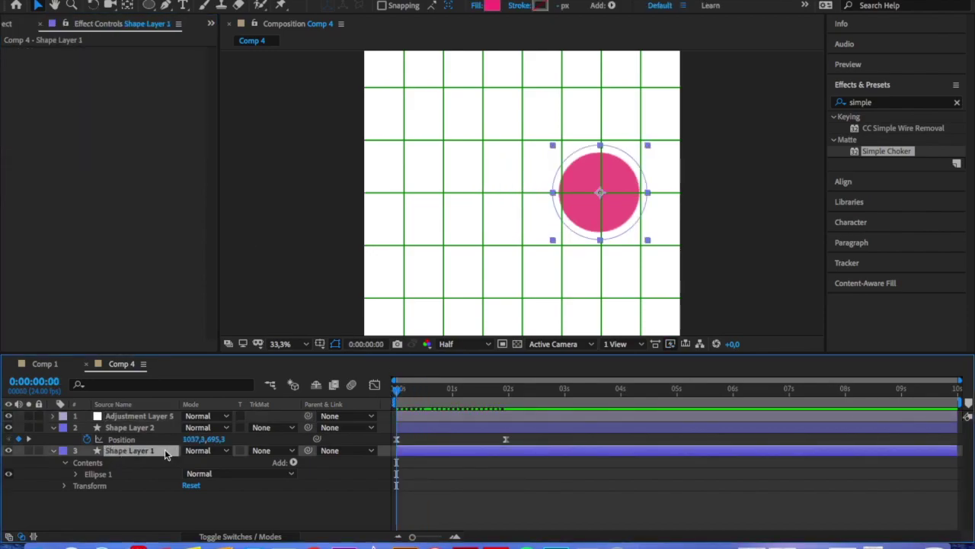
key(s)
click(87, 462)
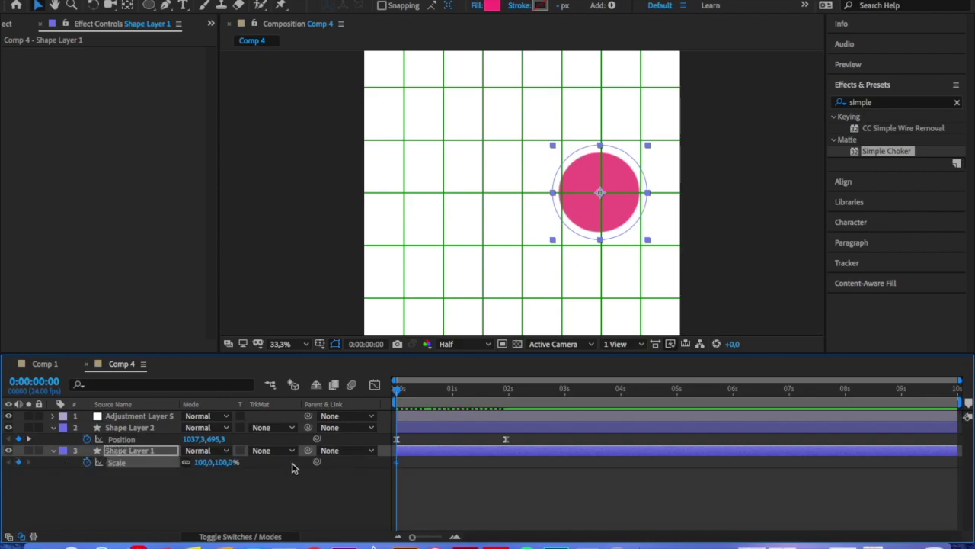
drag(396, 461, 505, 462)
drag(200, 462, 227, 462)
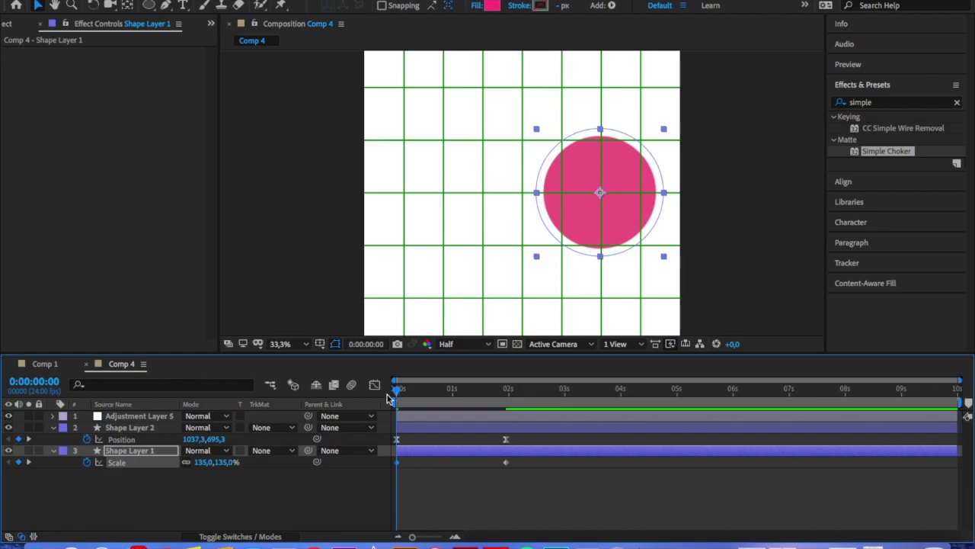
drag(391, 397, 478, 392)
click(441, 388)
drag(506, 462, 442, 462)
mouse_move(441, 389)
mouse_down()
mouse_move(386, 389)
mouse_move(432, 386)
mouse_up()
key(space)
Apply Easy Ease to both scale keyframes and check the scale speed curve
drag(446, 466, 392, 458)
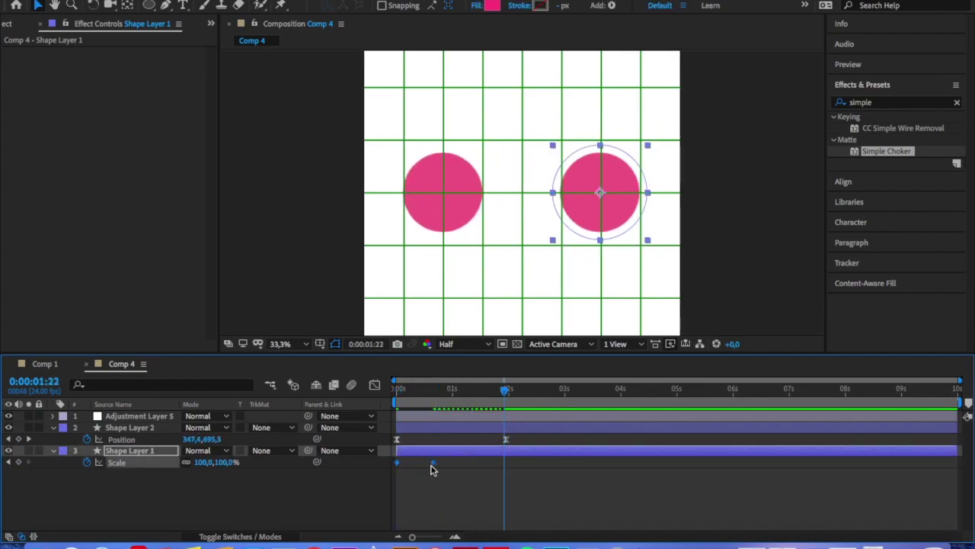
right_click(433, 463)
mouse_move(491, 530)
click(618, 451)
key(shift+F3)
mouse_move(432, 423)
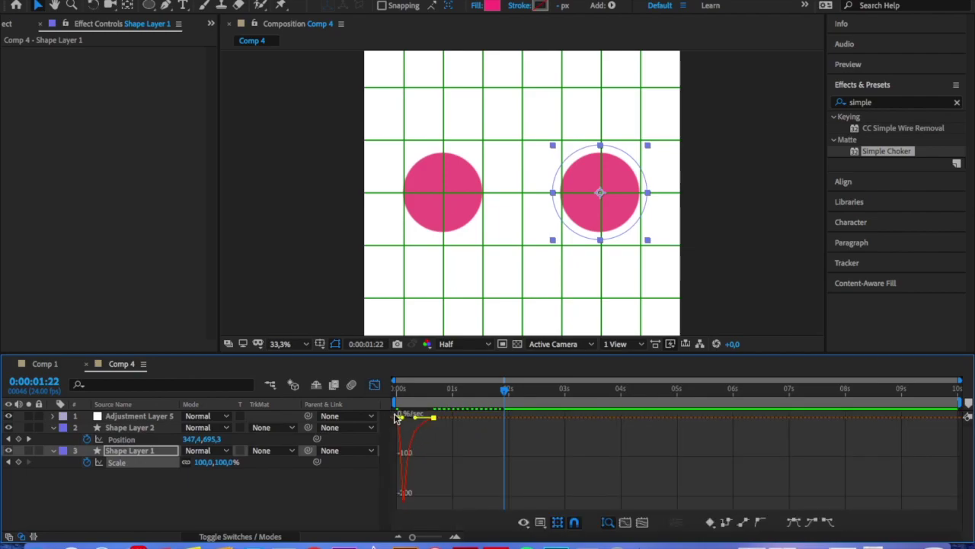
click(374, 385)
Move the 135% scale keyframe to 0:00:00:06 while scrubbing the opening frames
key(space)
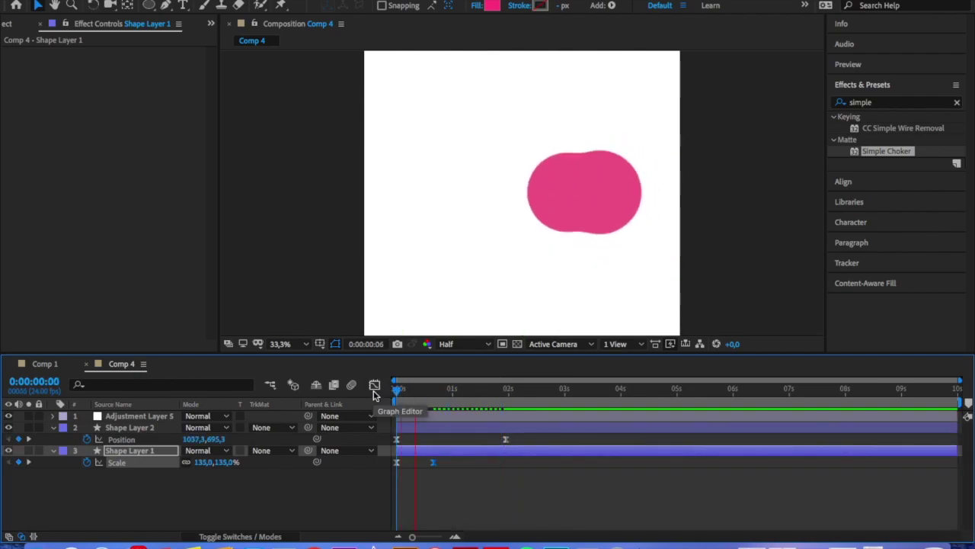
key(space)
drag(495, 389, 406, 393)
drag(397, 462, 401, 463)
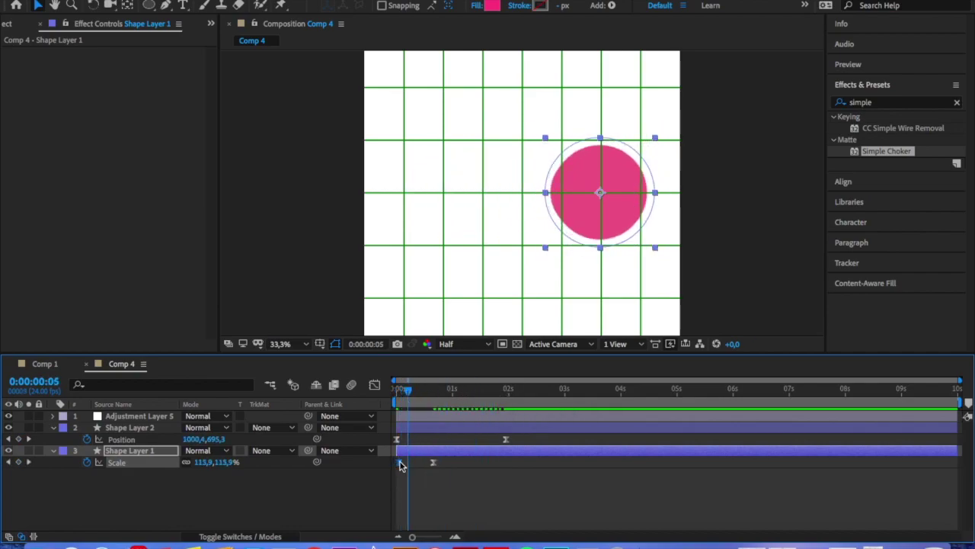
mouse_move(405, 391)
mouse_down()
mouse_move(390, 392)
mouse_move(432, 391)
mouse_move(377, 394)
mouse_move(408, 395)
mouse_up()
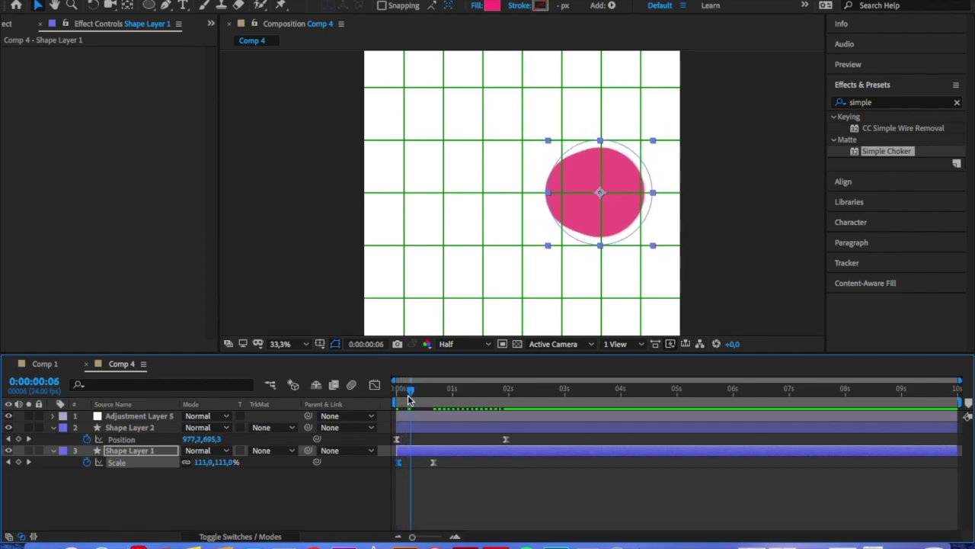
drag(401, 464, 411, 464)
mouse_move(411, 392)
mouse_down()
mouse_move(398, 392)
mouse_move(427, 392)
mouse_move(397, 391)
mouse_up()
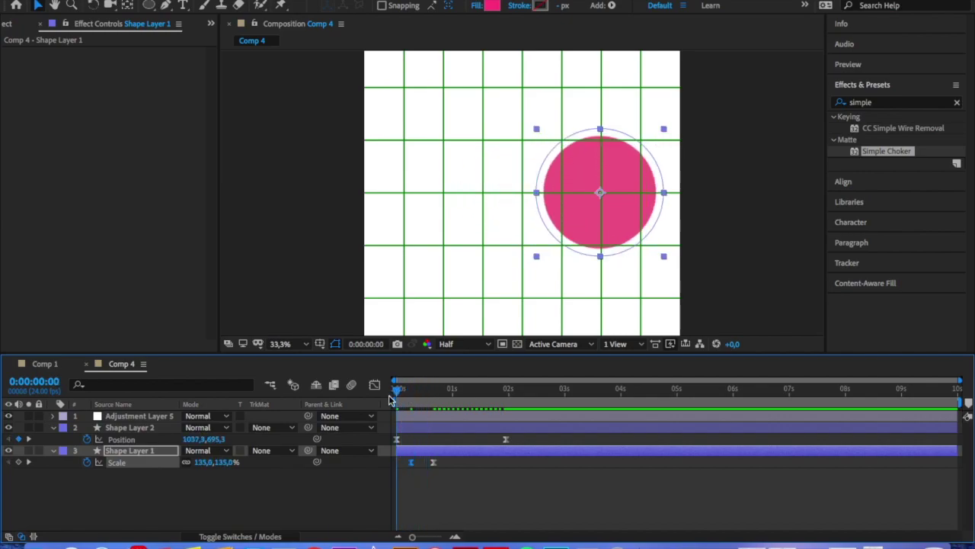
Preview the splitting animation, deselect the shape layer, and bring up the Composition menu
key(space)
key(space)
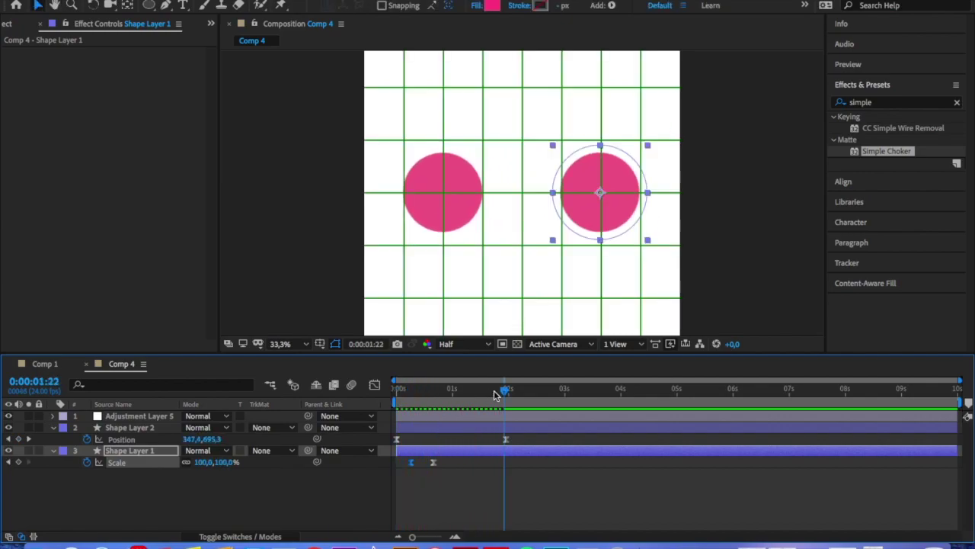
key(space)
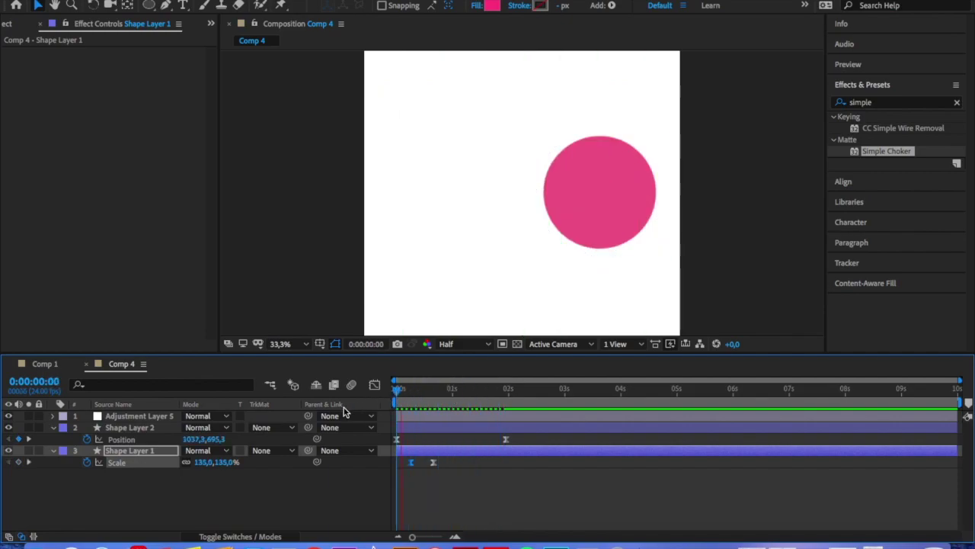
key(space)
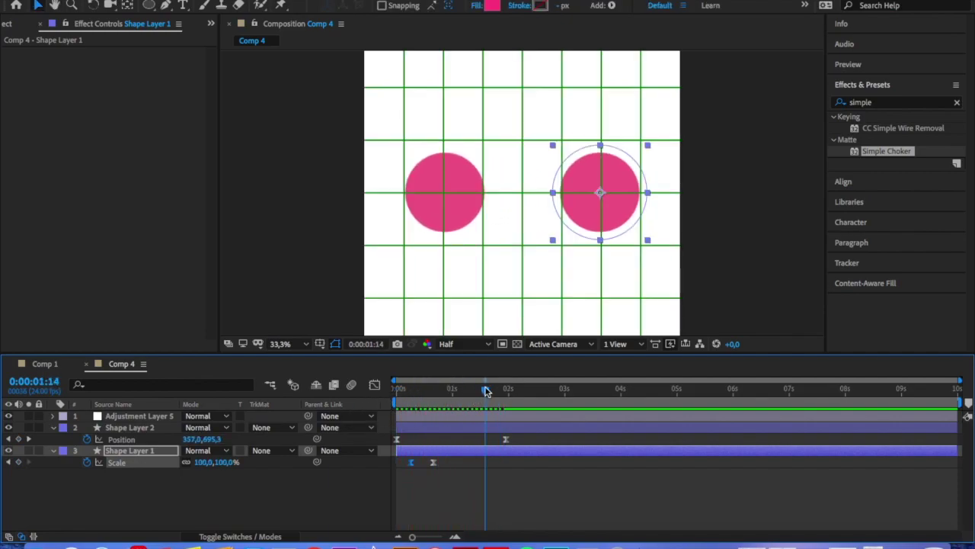
click(214, 508)
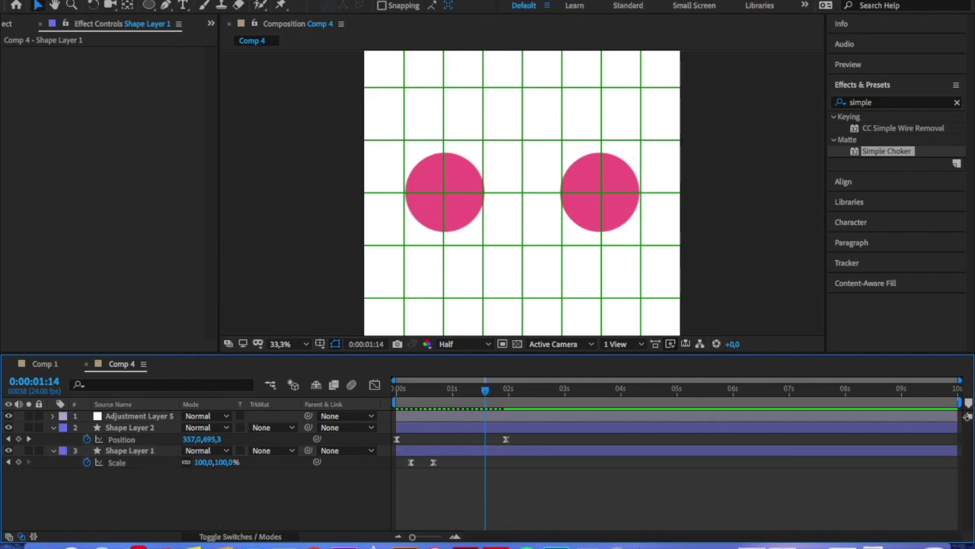
click(177, 0)
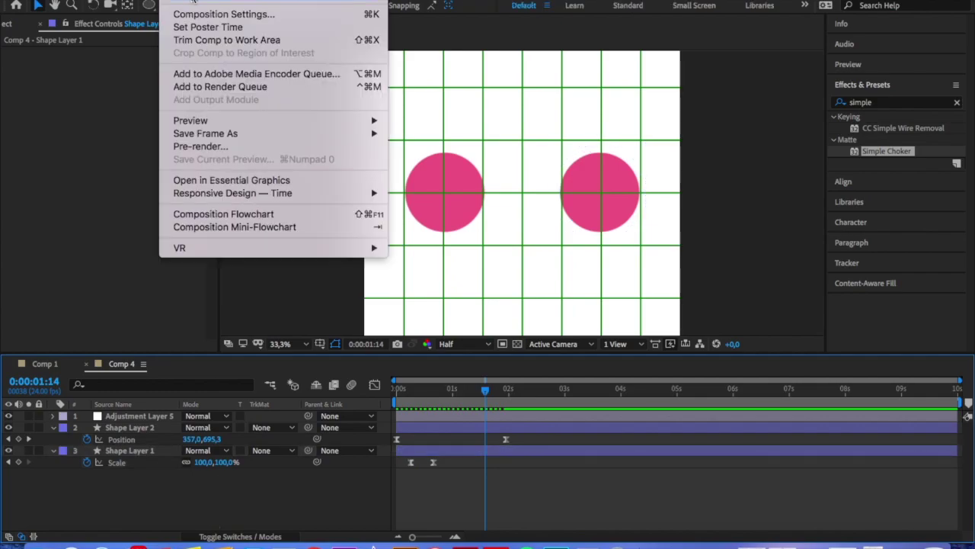
Create Comp 5 and draw a pink circle near its centre
click(194, 2)
click(797, 454)
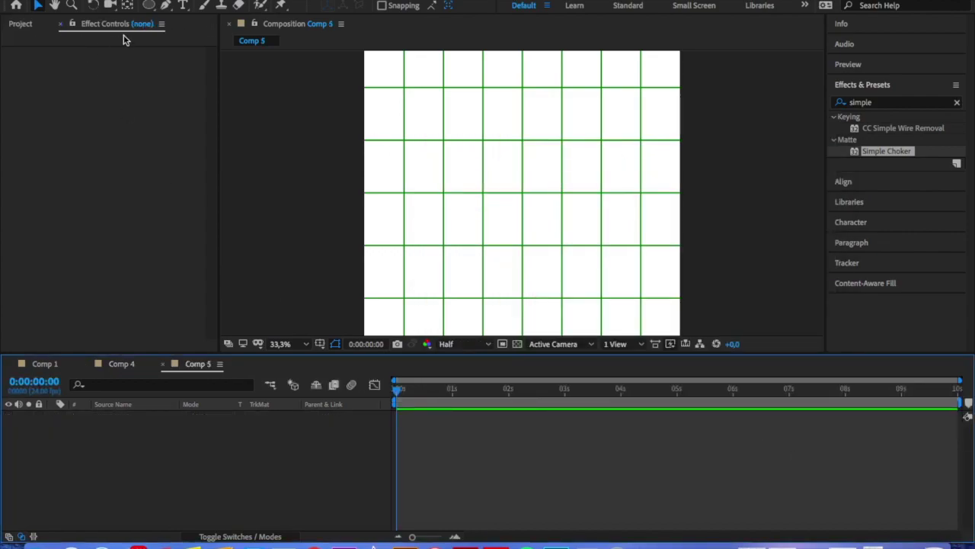
click(150, 6)
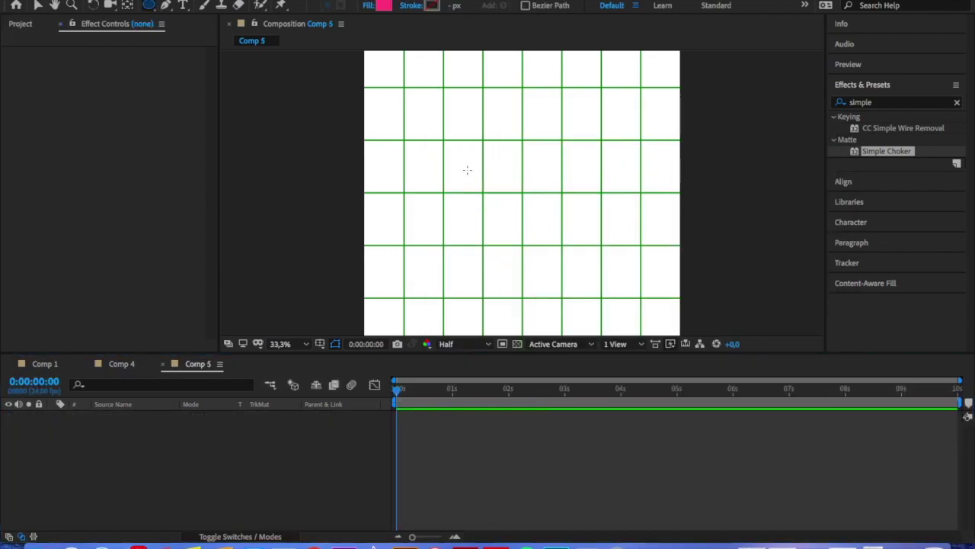
drag(467, 169, 528, 230)
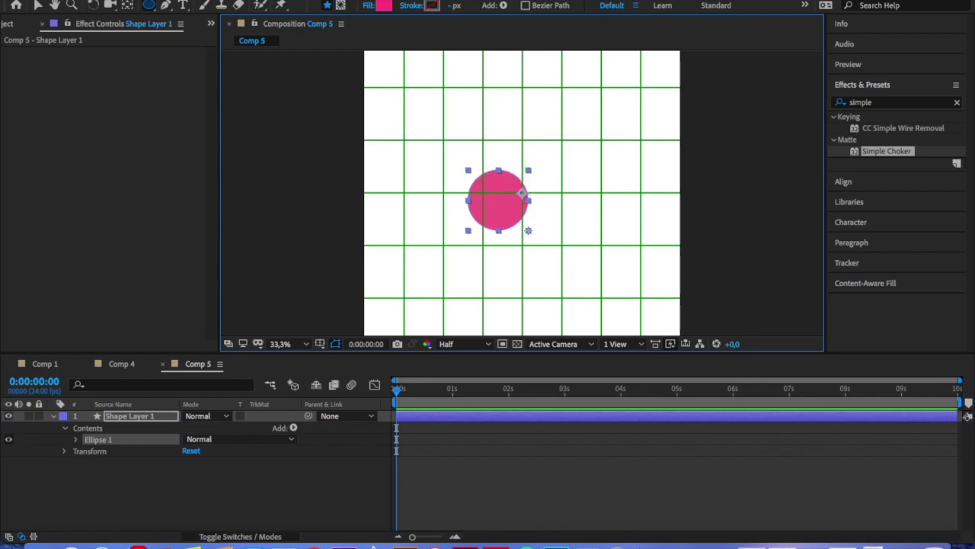
click(121, 401)
click(124, 415)
click(120, 401)
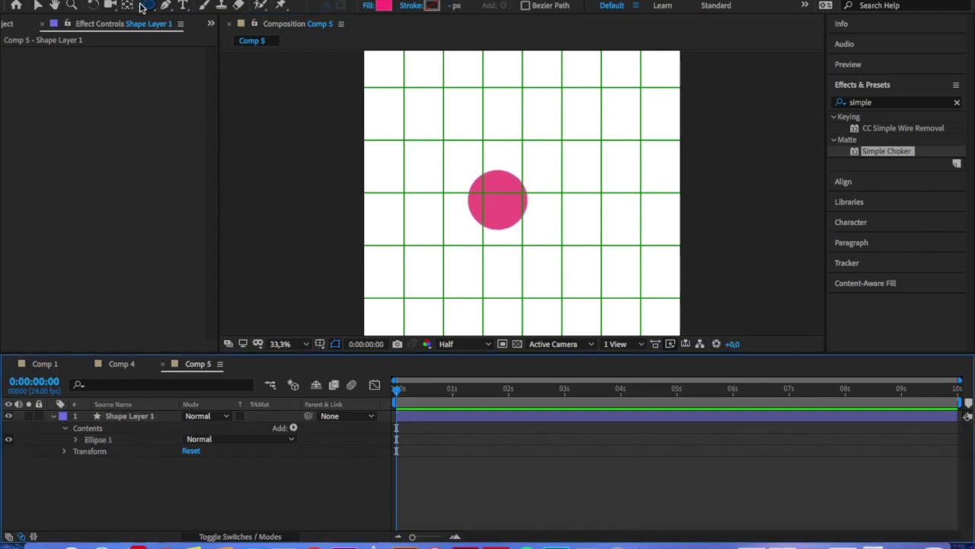
Centre the circle's anchor point, move it right, and compare against Comp 4
click(129, 6)
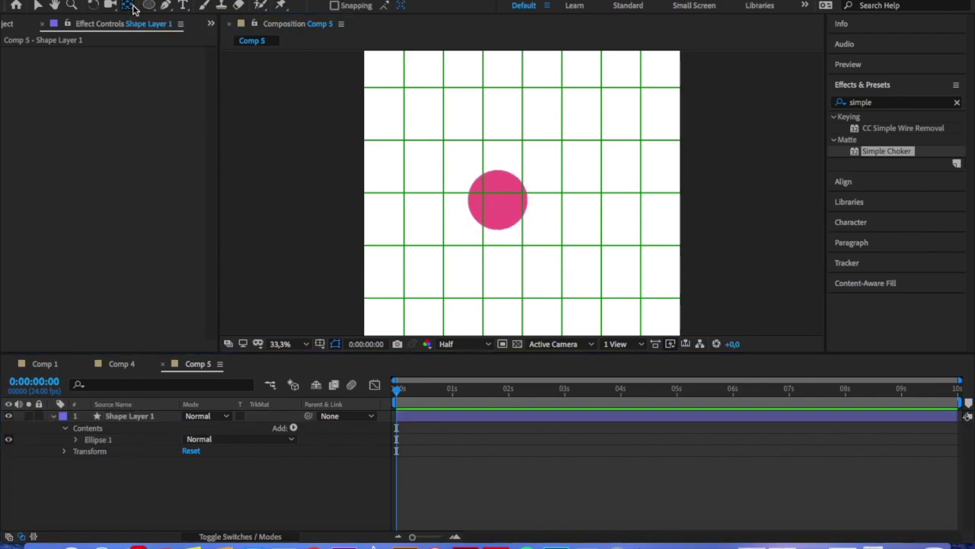
click(120, 416)
key(super+alt+Home)
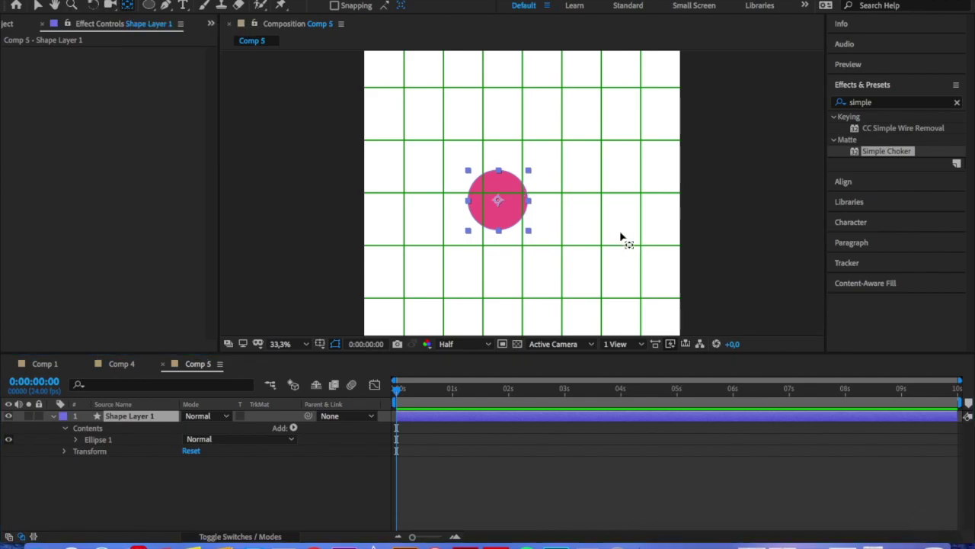
click(37, 6)
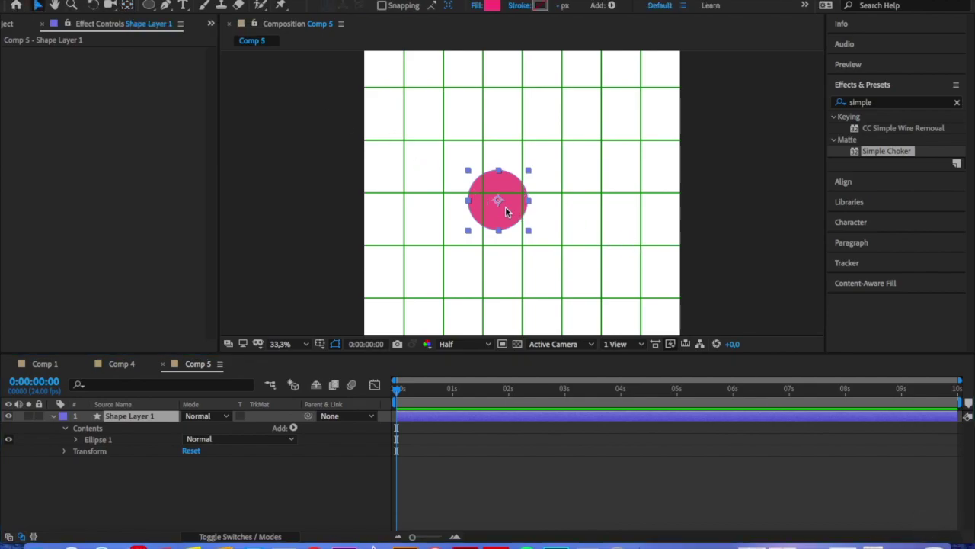
drag(505, 212, 597, 199)
click(121, 363)
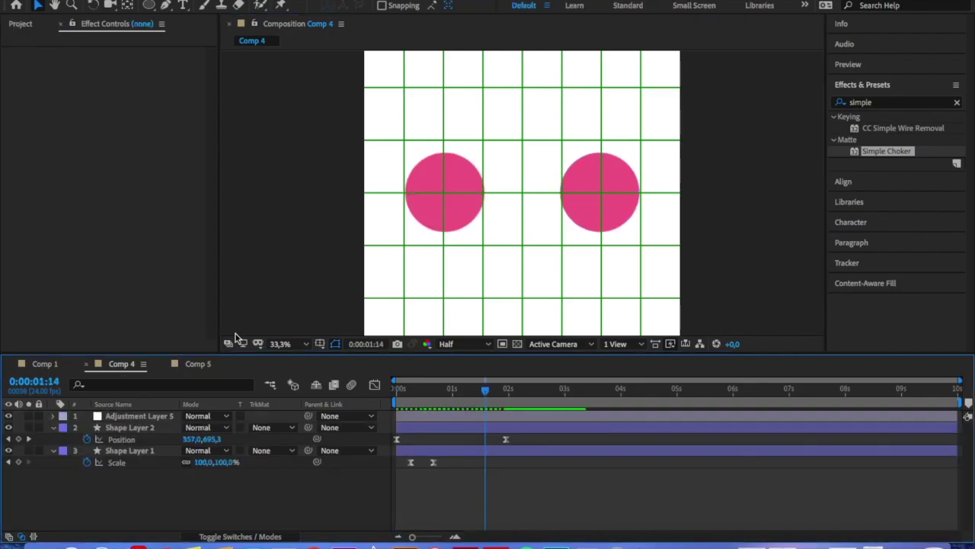
click(196, 364)
Nudge the circle slightly and change its fill colour to grey 717171
drag(594, 200, 604, 195)
click(491, 6)
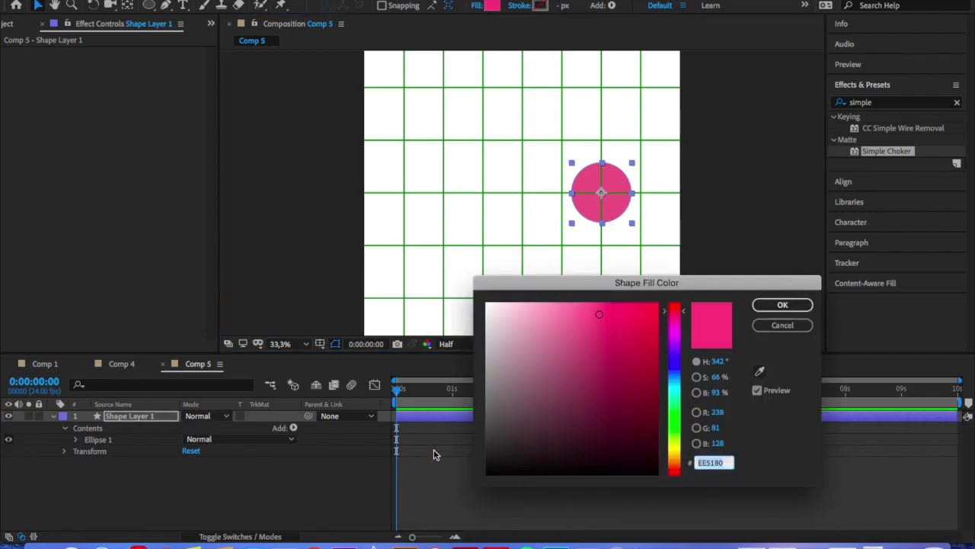
drag(488, 417, 486, 398)
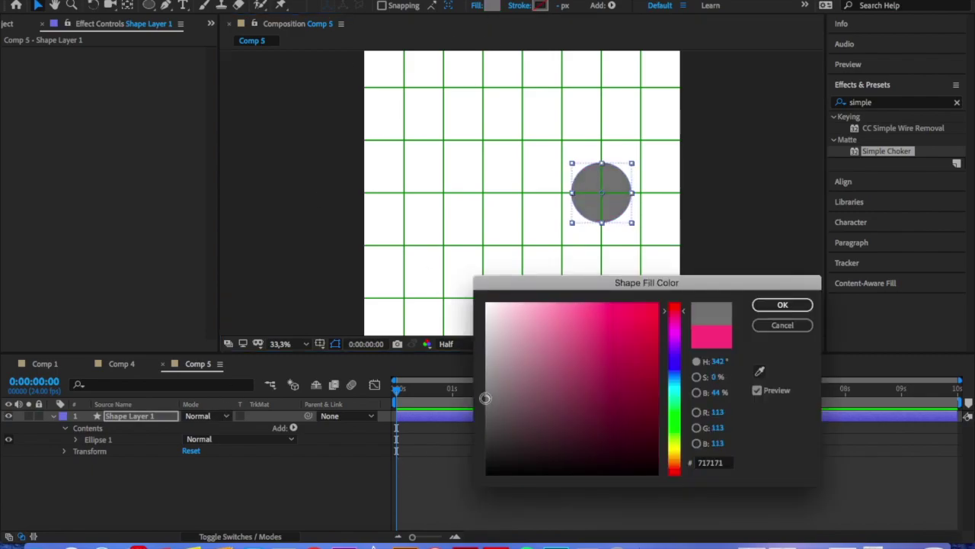
click(756, 308)
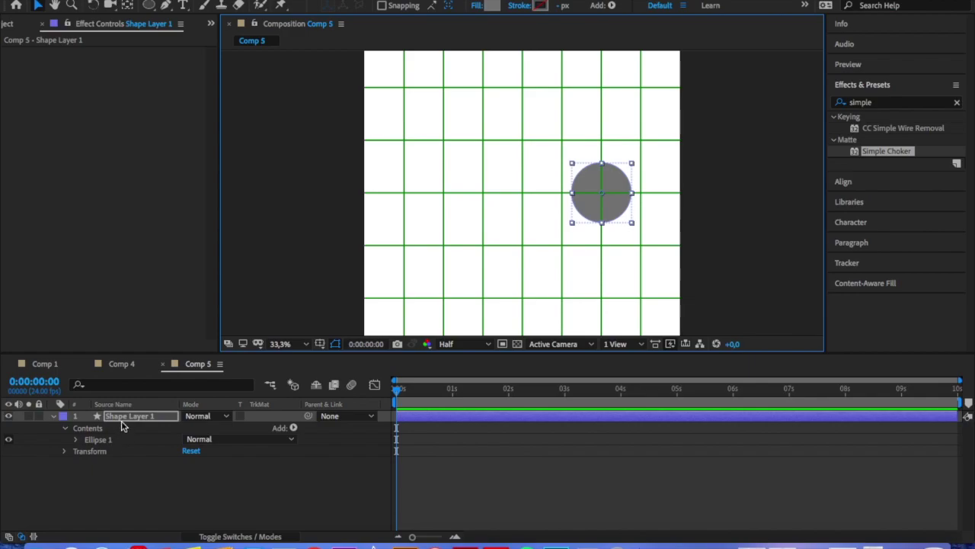
Shrink the grey circle to 68% scale and duplicate it as Shape Layer 2
click(126, 417)
key(s)
drag(203, 426, 189, 429)
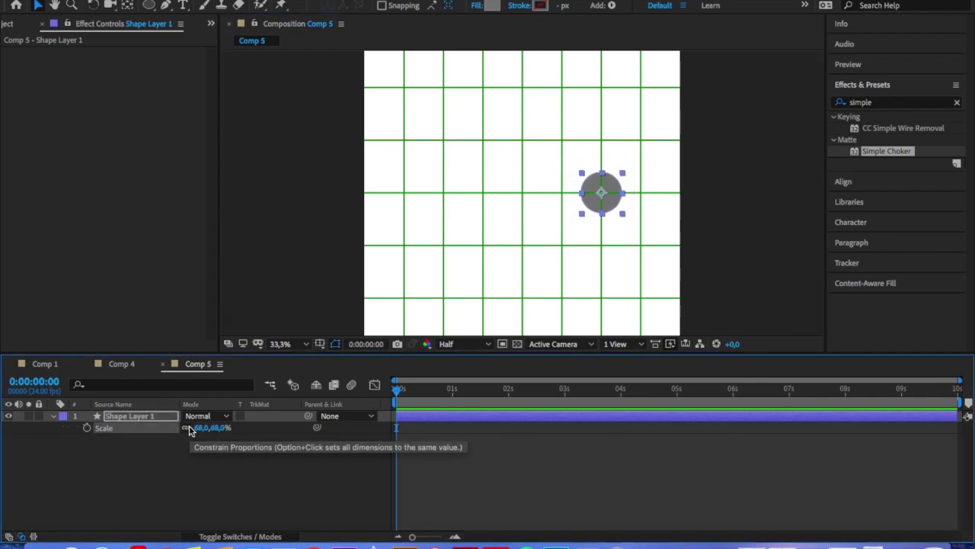
key(super+d)
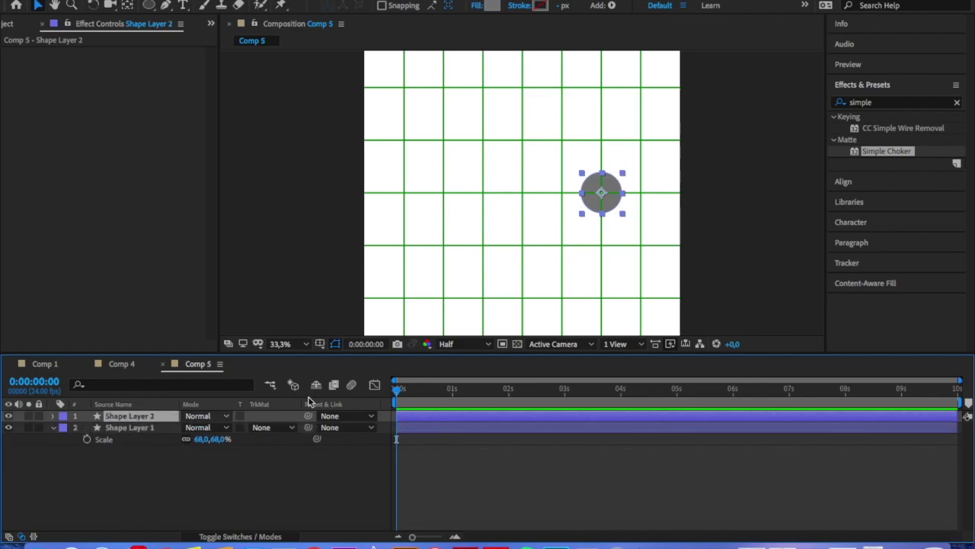
click(101, 366)
click(10, 364)
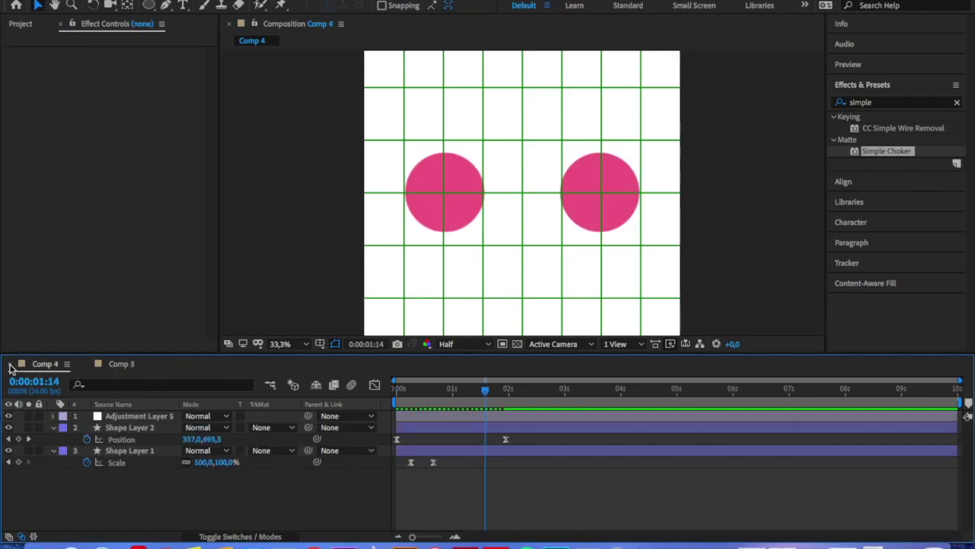
click(120, 365)
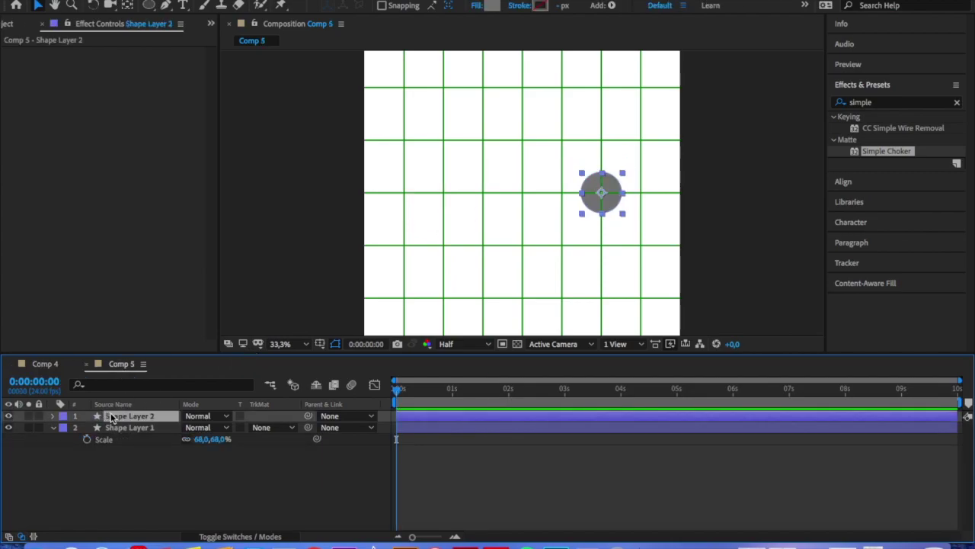
Keyframe Shape Layer 2's Position sliding left from x 1050 to 360 over 2 seconds
key(alt+shift+p)
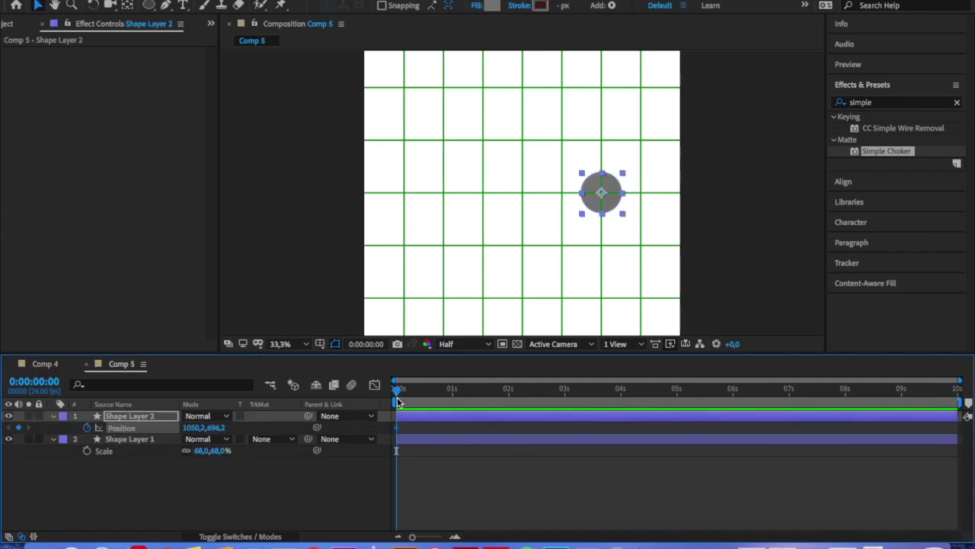
drag(397, 387, 510, 389)
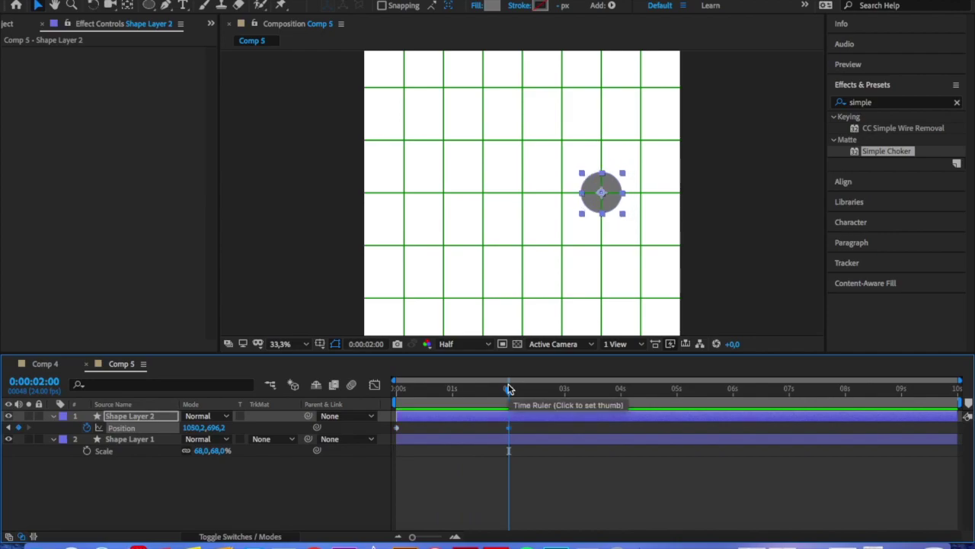
key(shift+Left)
key(shift+Left)
key(shift+Left)
key(shift+Left)
key(shift+Left)
key(shift+Left)
key(shift+Left)
key(shift+Left)
key(shift+Left)
key(shift+Left)
key(shift+Left)
key(shift+Left)
key(shift+Left)
key(shift+Left)
key(shift+Left)
key(shift+Left)
key(shift+Left)
key(shift+Left)
key(shift+Left)
key(shift+Left)
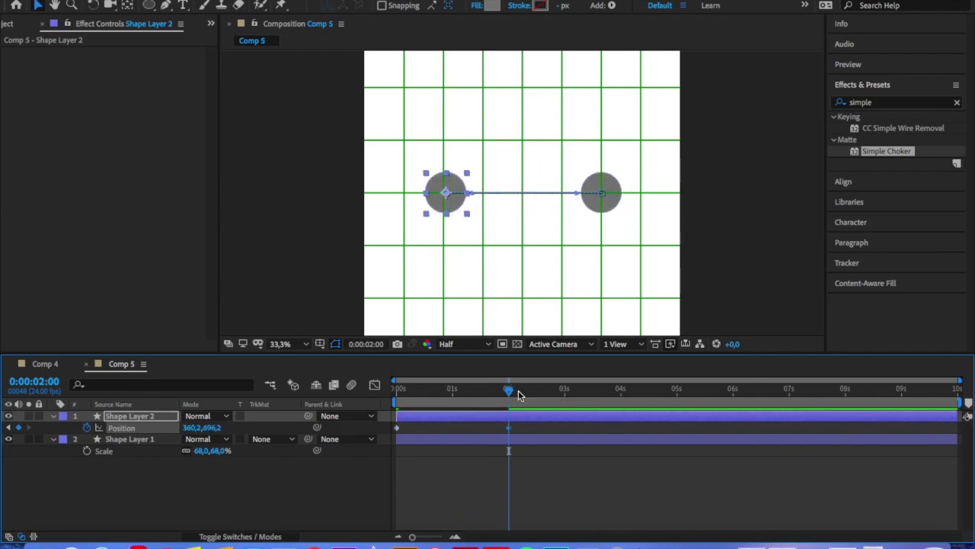
key(Home)
key(space)
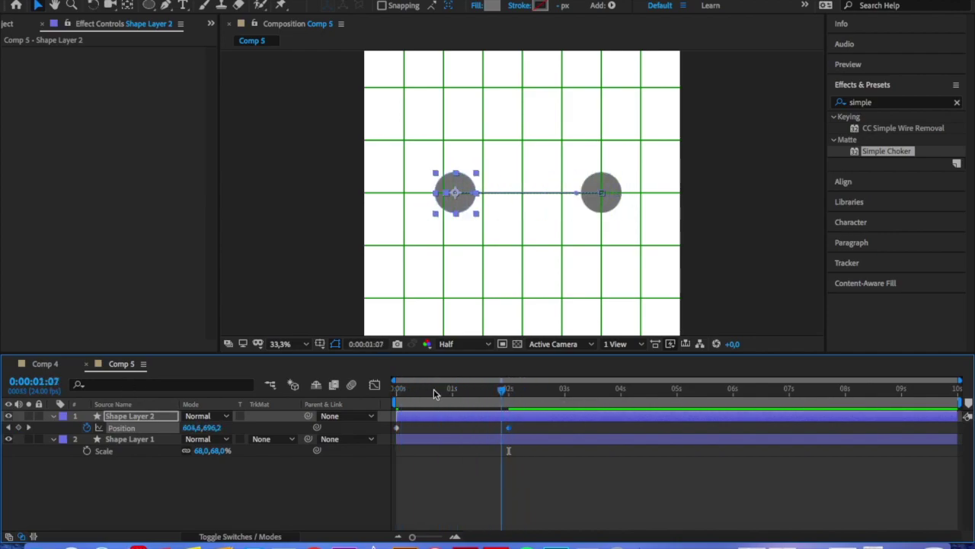
key(space)
Apply Easy Ease to both Position keyframes and raise the influence to 80%
drag(541, 432, 395, 435)
right_click(397, 428)
mouse_move(457, 529)
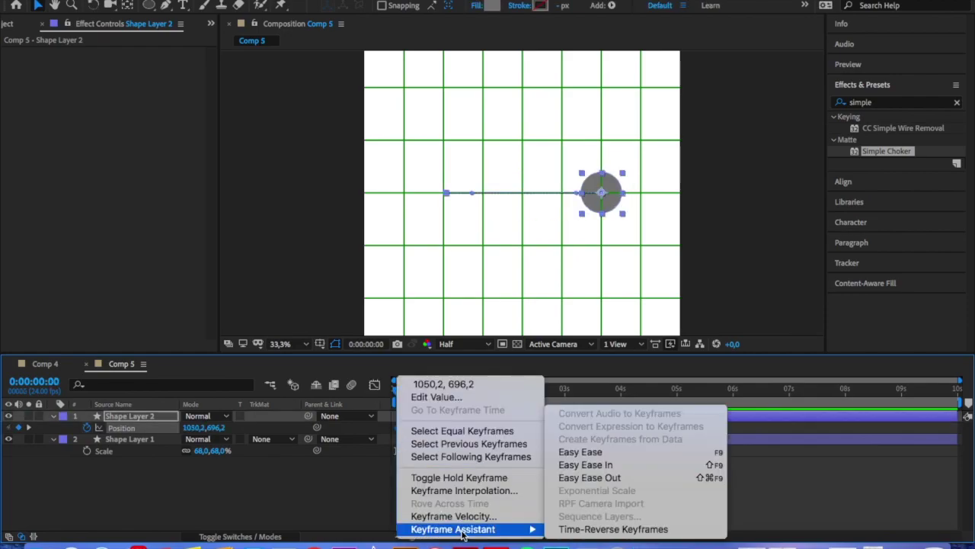
click(577, 452)
click(374, 384)
drag(471, 506, 418, 506)
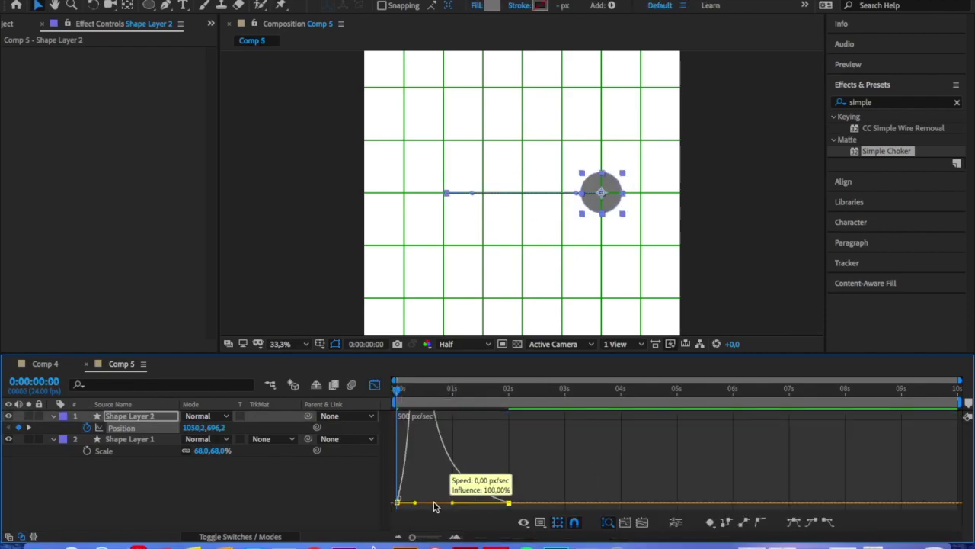
click(374, 385)
mouse_move(399, 390)
mouse_down()
mouse_move(446, 390)
mouse_move(415, 390)
mouse_up()
click(218, 500)
right_click(218, 500)
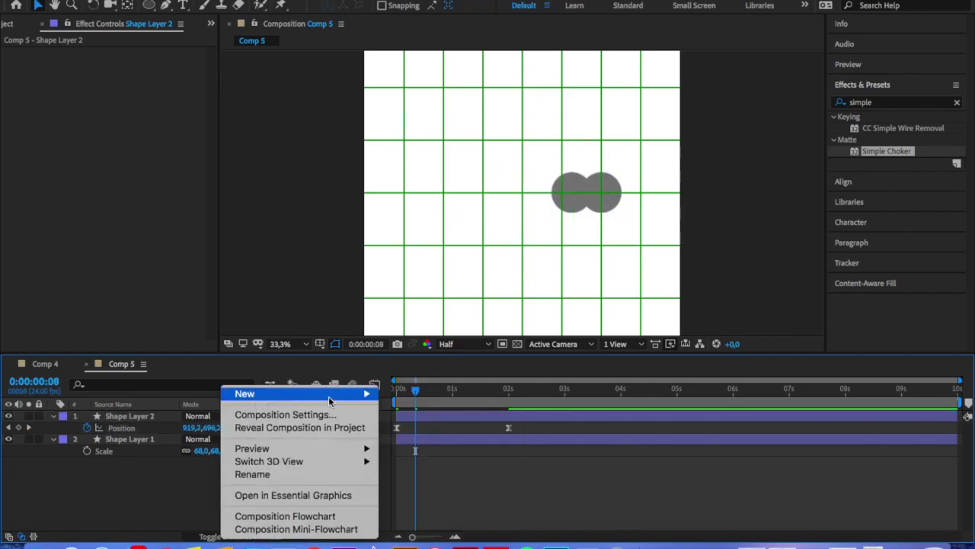
Add an adjustment layer with Fast Box Blur at radius 7
mouse_move(328, 394)
click(426, 489)
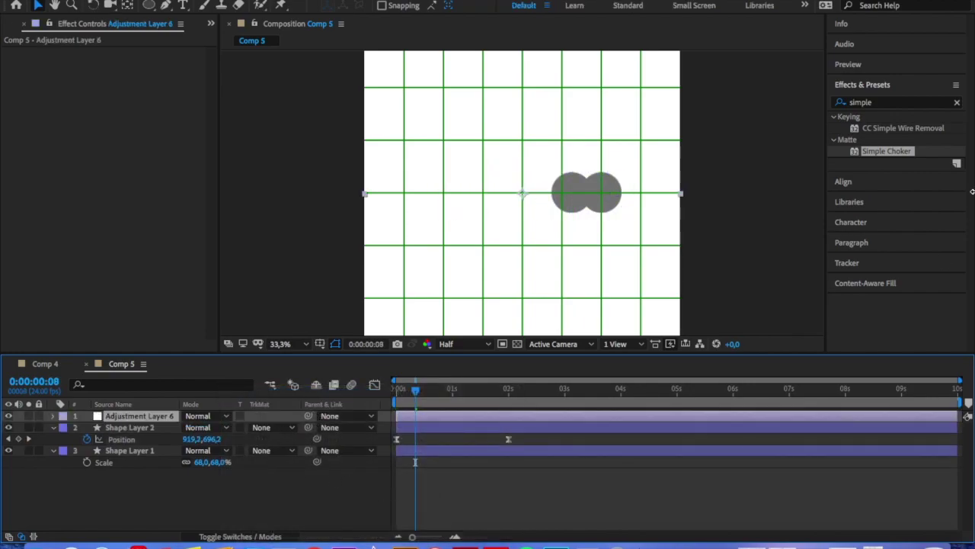
click(873, 103)
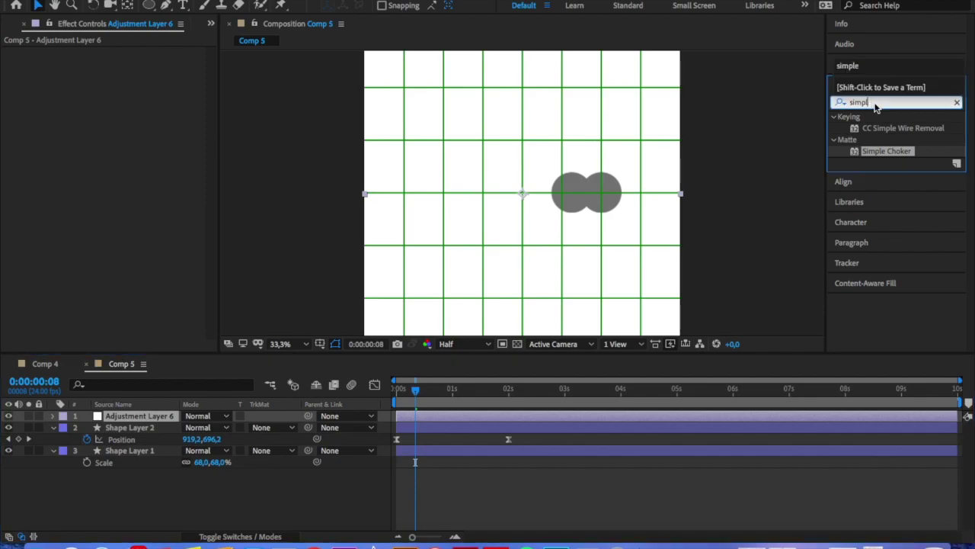
text(fast bo)
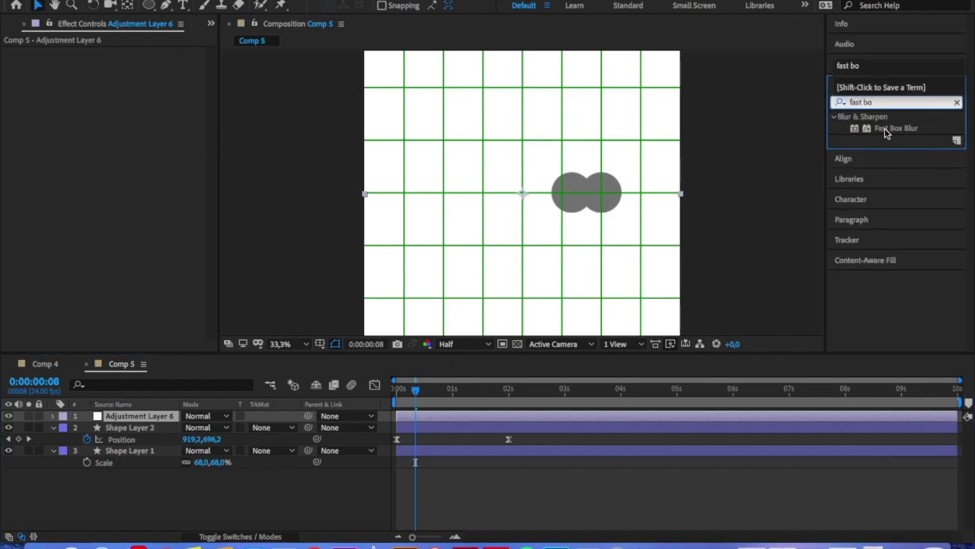
drag(886, 133, 32, 125)
drag(124, 76, 134, 76)
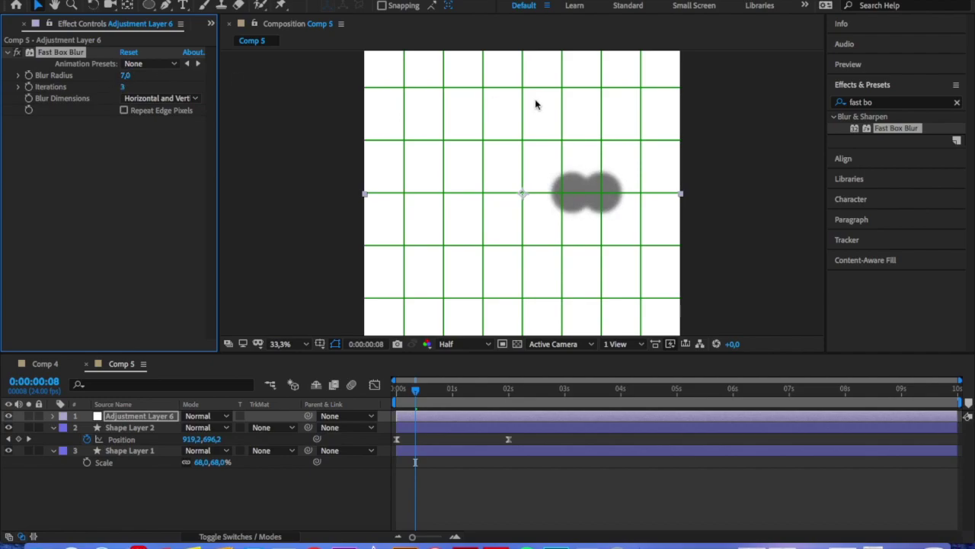
Add Simple Choker to the adjustment layer with a Choke Matte of 11.20
click(861, 103)
text(simp)
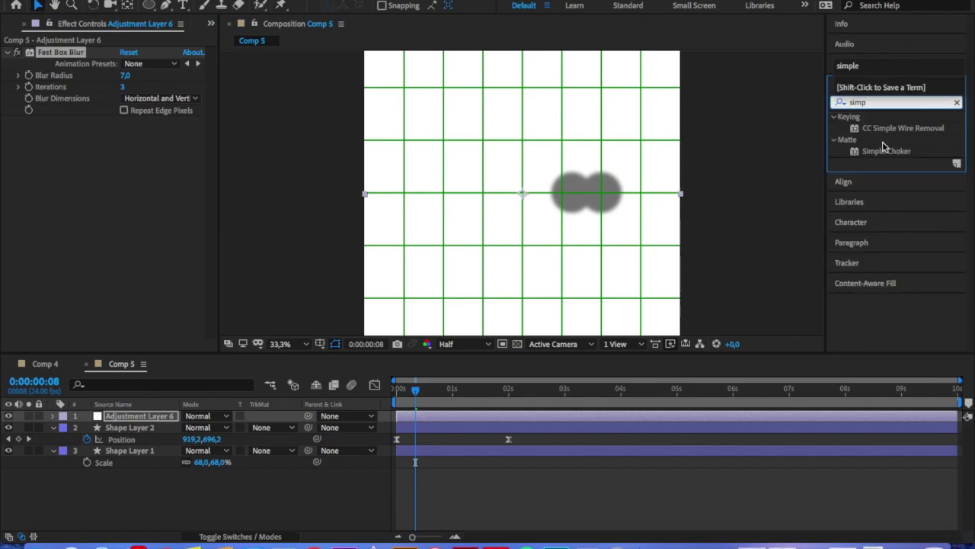
drag(882, 152, 150, 155)
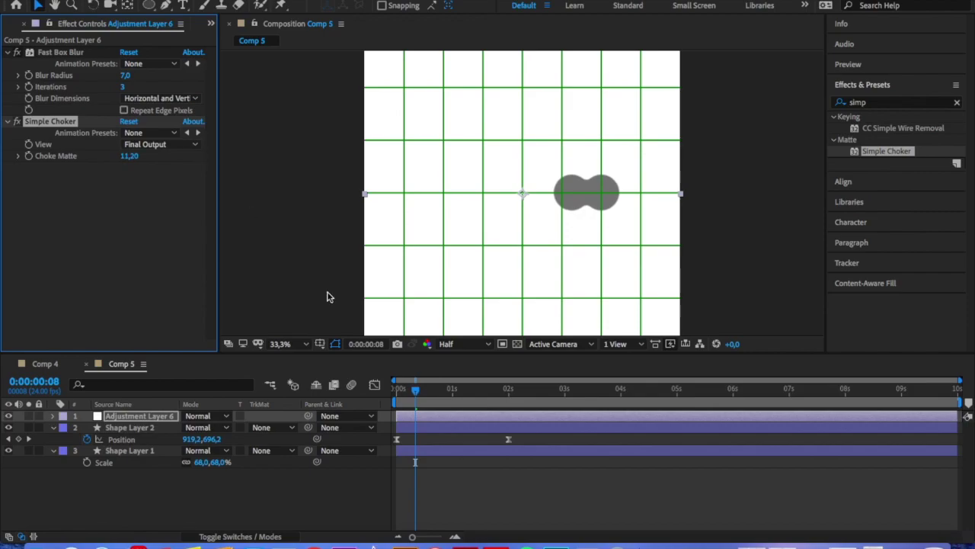
drag(416, 381, 394, 378)
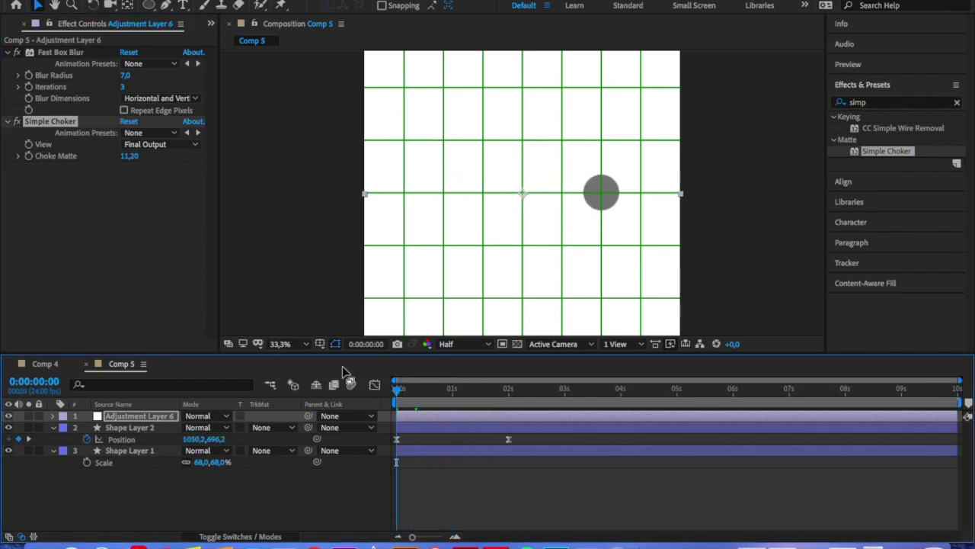
drag(145, 499, 148, 422)
Pre-compose the two grey shape layers into a comp named 'Inner circle'
right_click(147, 453)
click(195, 482)
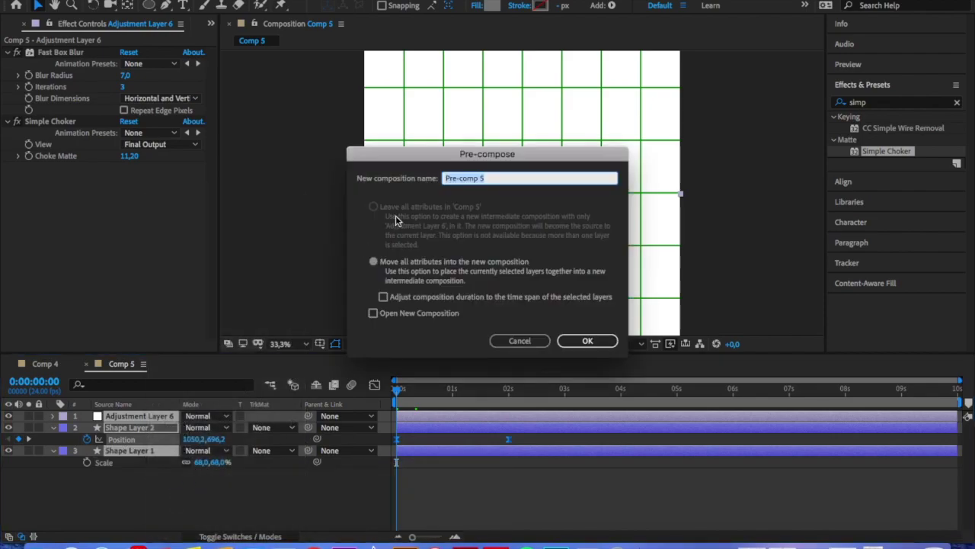
key(BackSpace)
click(588, 341)
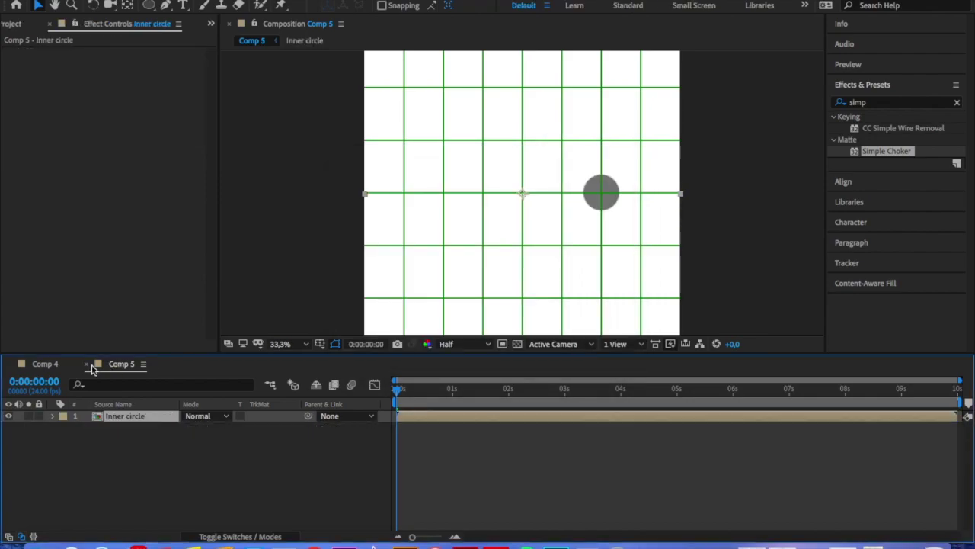
Place Comp 5 as the top layer of Comp 4 and preview the cells
click(47, 364)
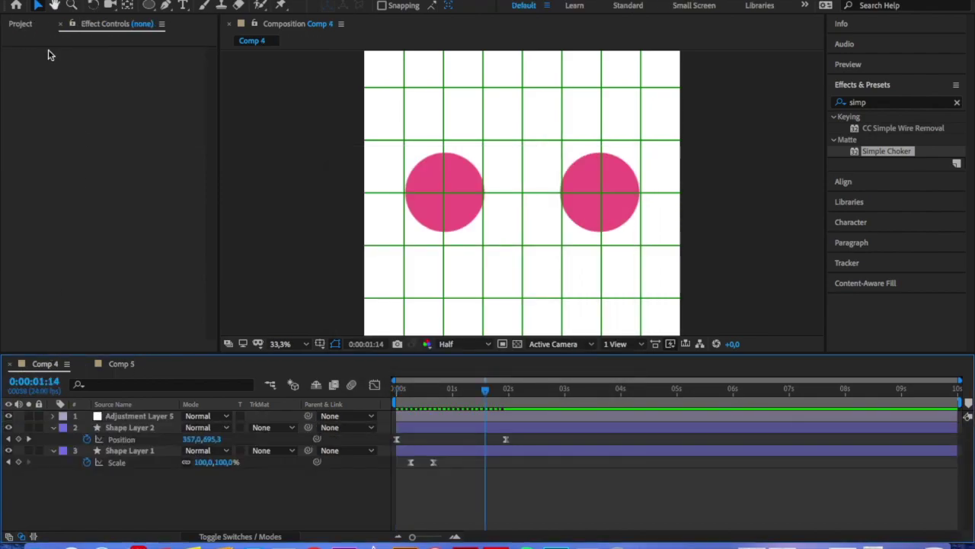
click(23, 27)
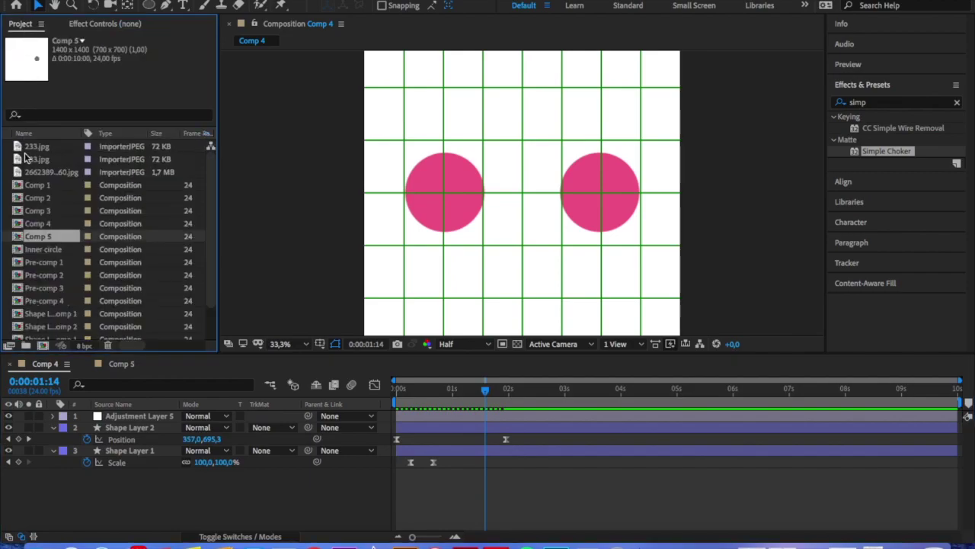
drag(35, 241, 98, 366)
drag(111, 414, 112, 418)
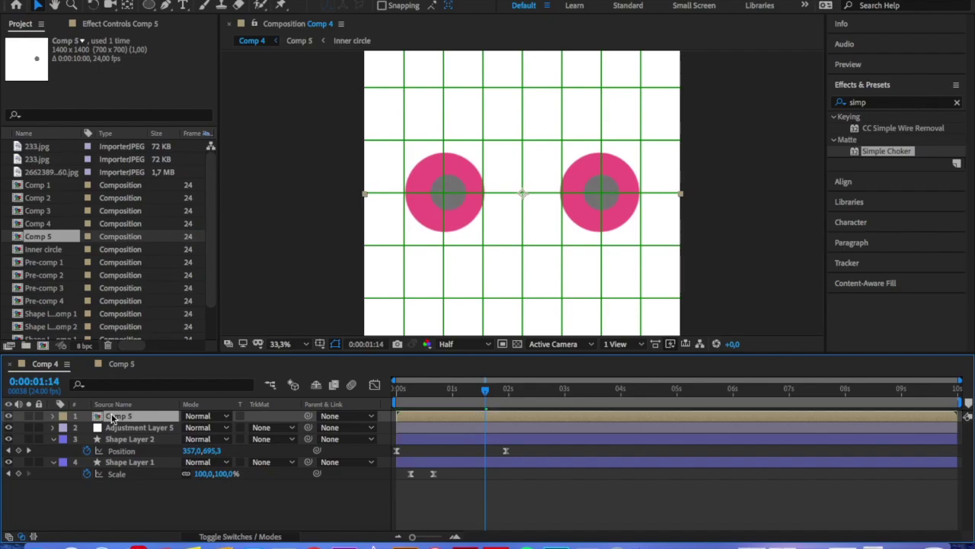
drag(484, 391, 384, 408)
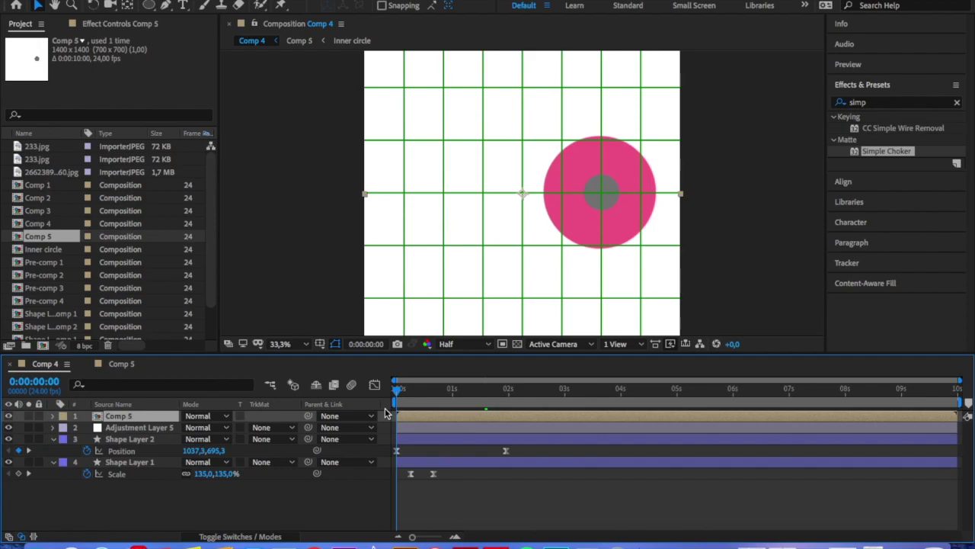
key(space)
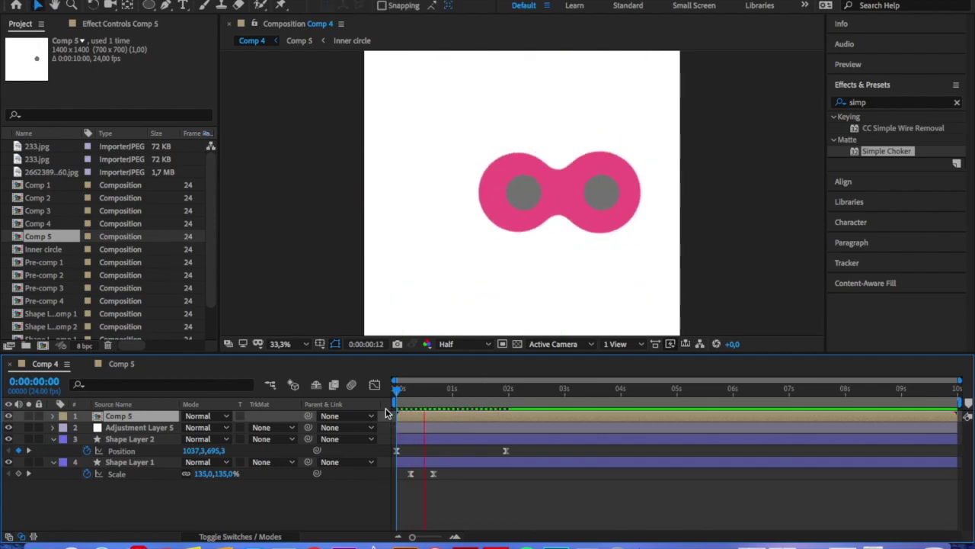
Set the Inner circle's Shape Layer 1 Scale to 91% at the start
double_click(389, 416)
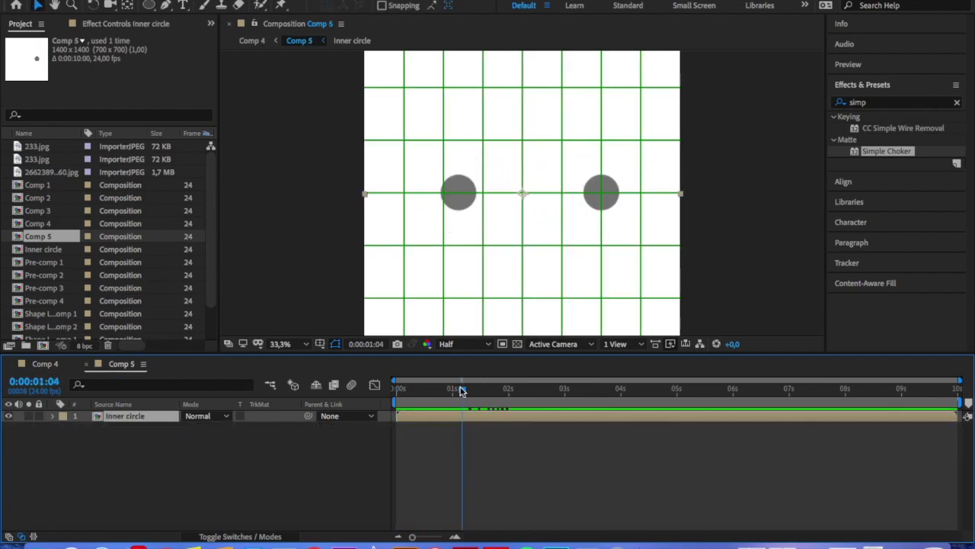
drag(442, 391, 395, 392)
double_click(147, 419)
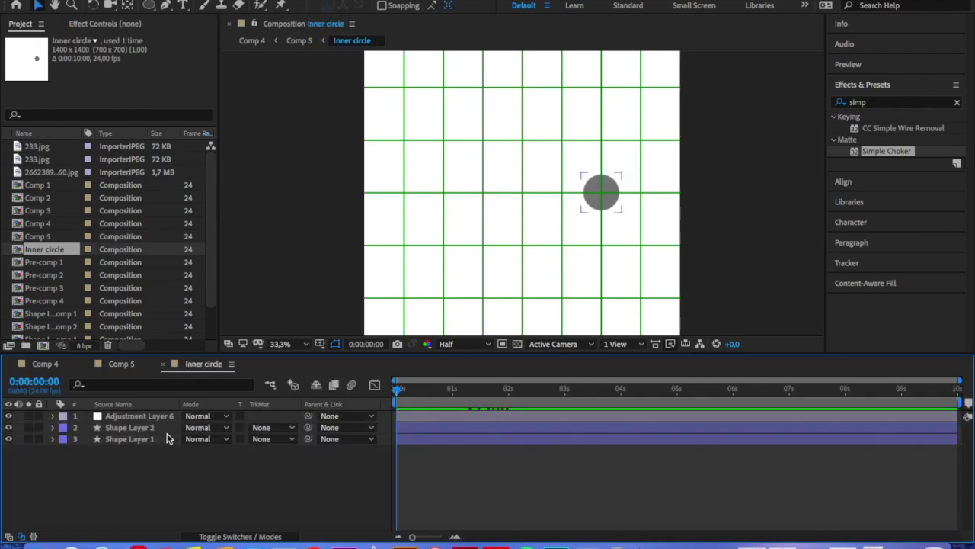
click(164, 439)
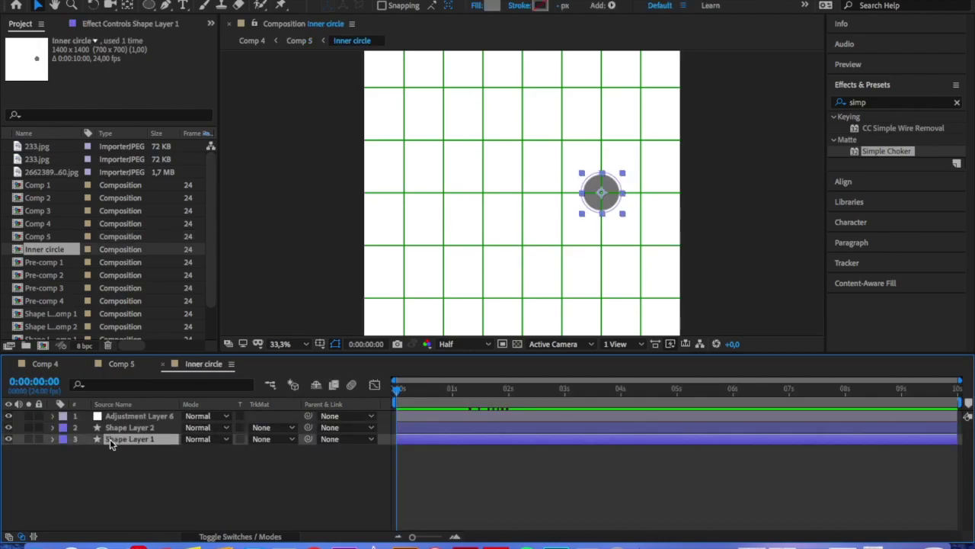
key(s)
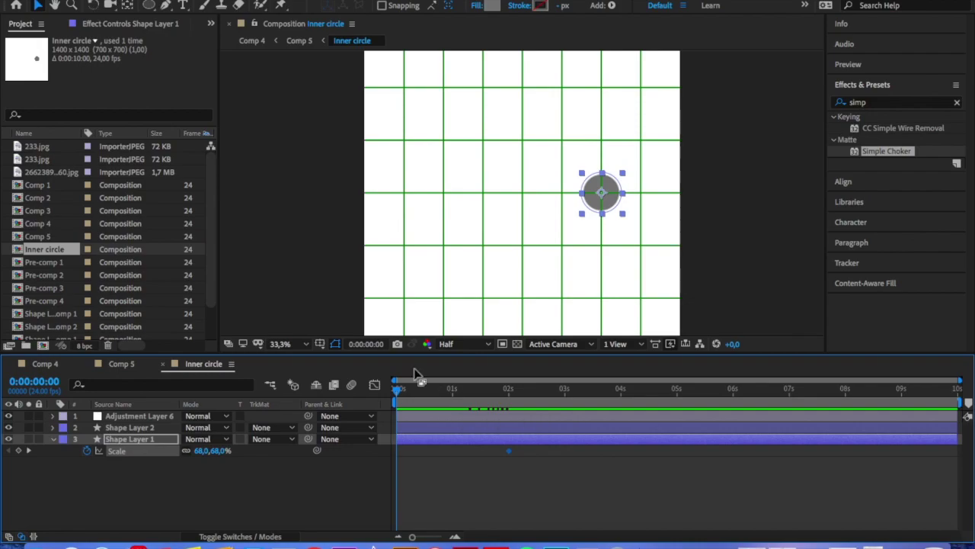
drag(415, 381, 377, 391)
drag(202, 454, 221, 451)
Apply Easy Ease to both Scale keyframes, then go back to Comp 4
drag(522, 454, 393, 462)
right_click(398, 451)
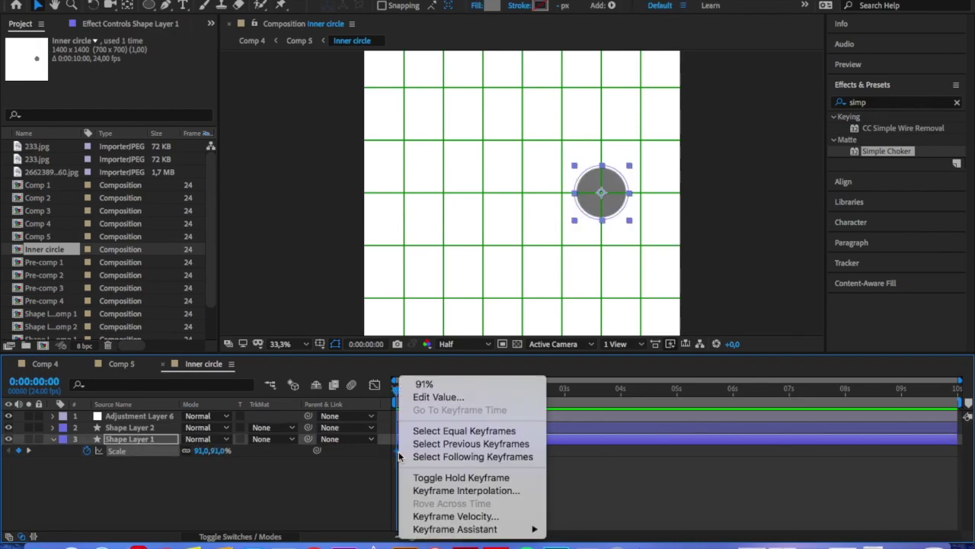
mouse_move(472, 527)
click(629, 447)
click(374, 384)
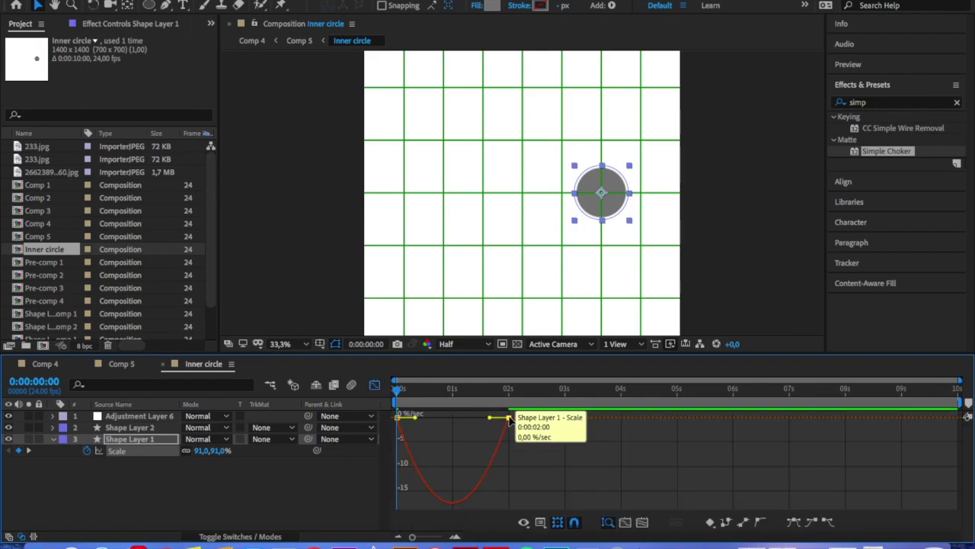
click(374, 384)
key(shift+period)
Turn off the Proportional Grid overlay in Comp 4's viewer, leaving a plain white background
key(space)
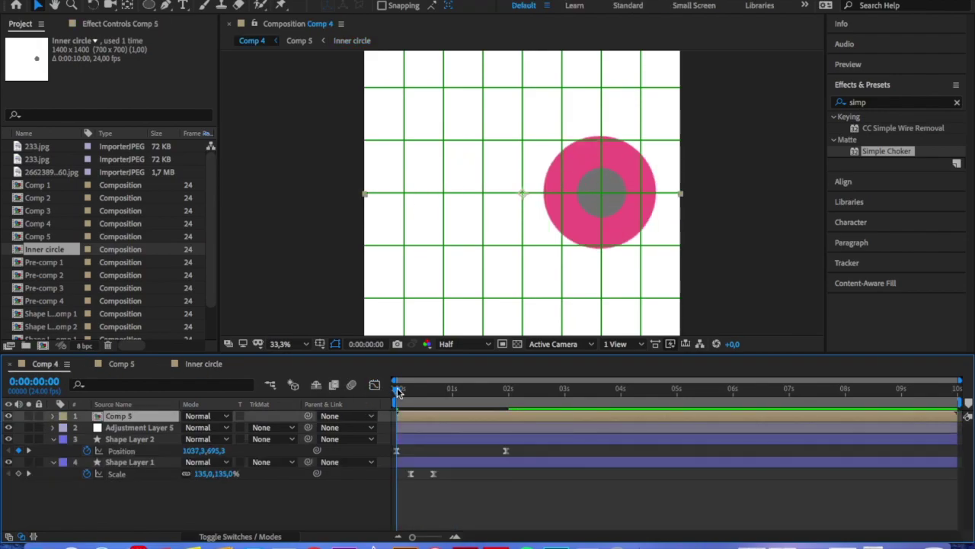
key(ctrl+apostrophe)
drag(544, 390, 461, 392)
click(320, 343)
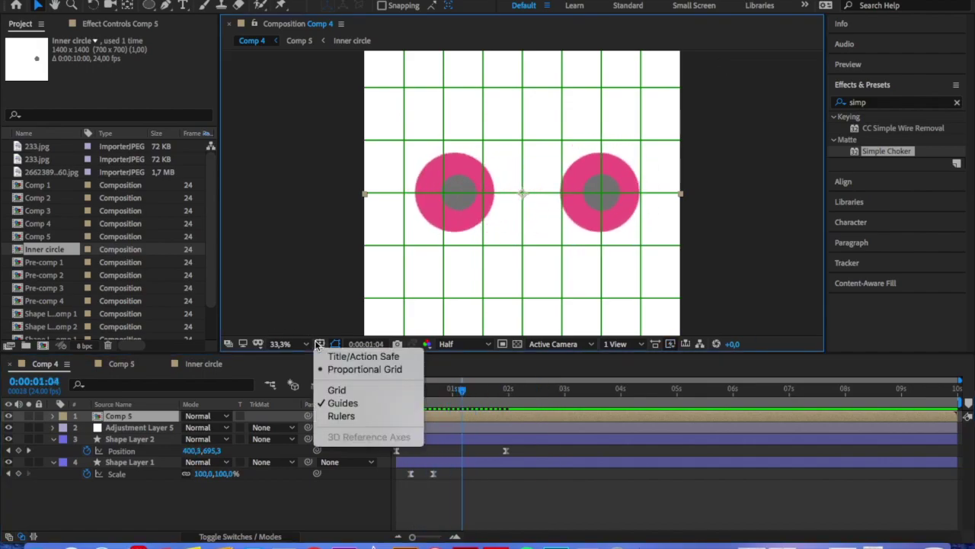
click(358, 368)
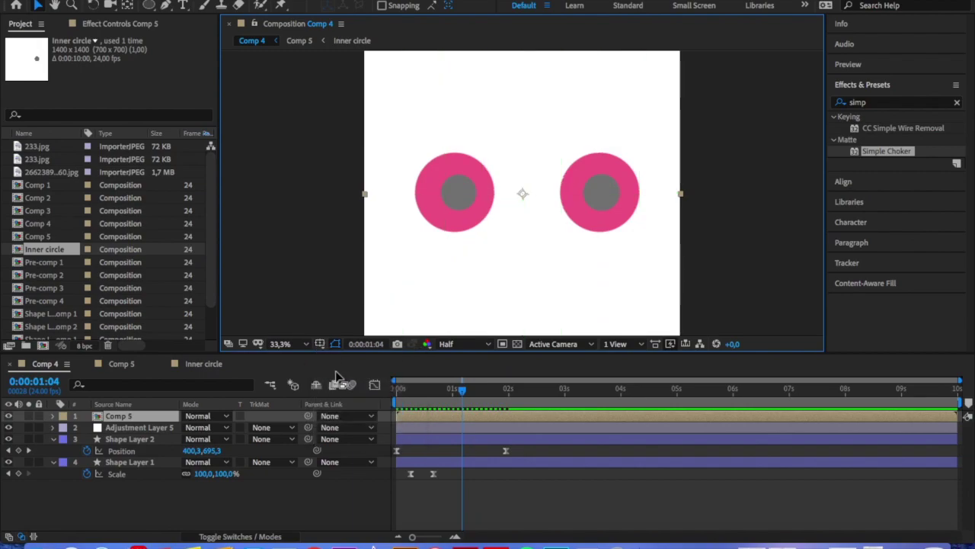
drag(460, 392, 400, 392)
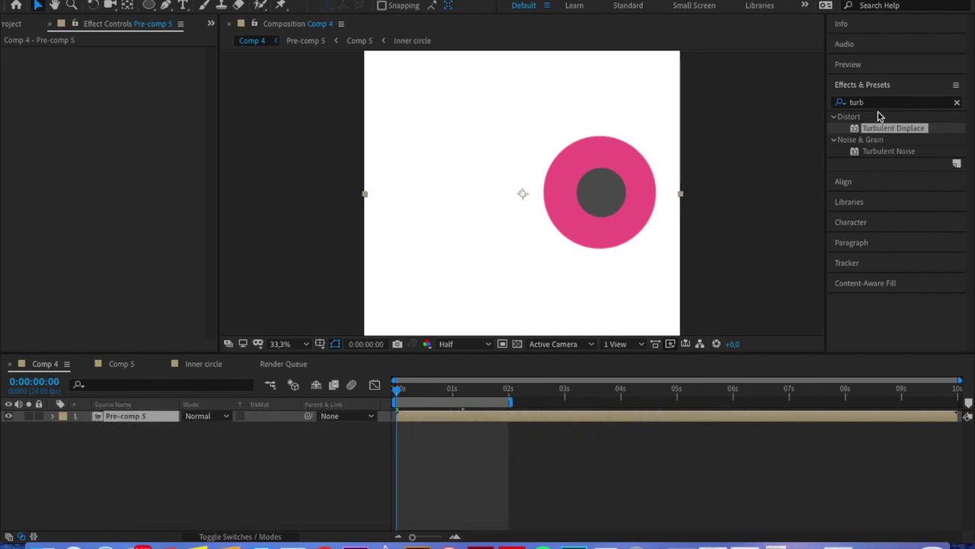
Apply Turbulent Displace to Pre-comp 5 and test its Amount, keeping 50 at the start
click(878, 109)
key(BackSpace)
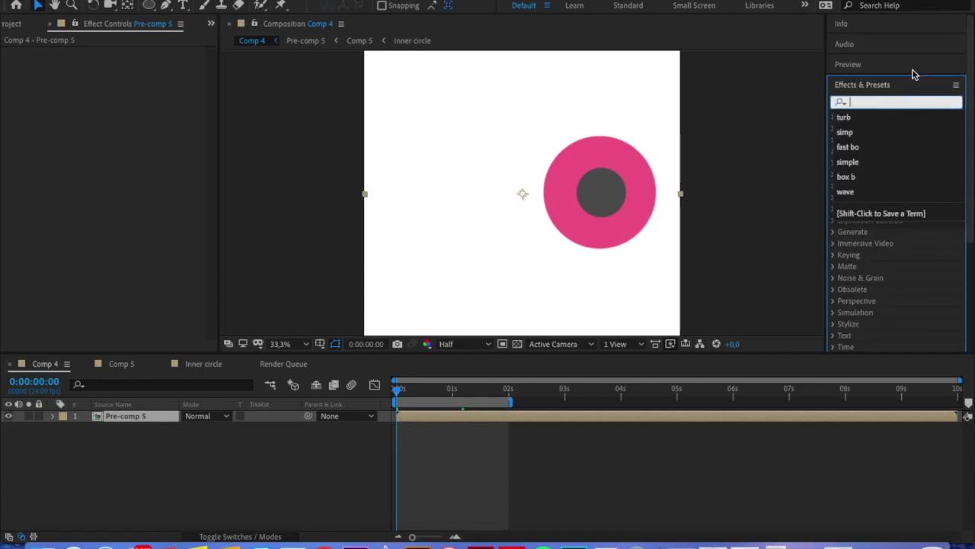
text(turb)
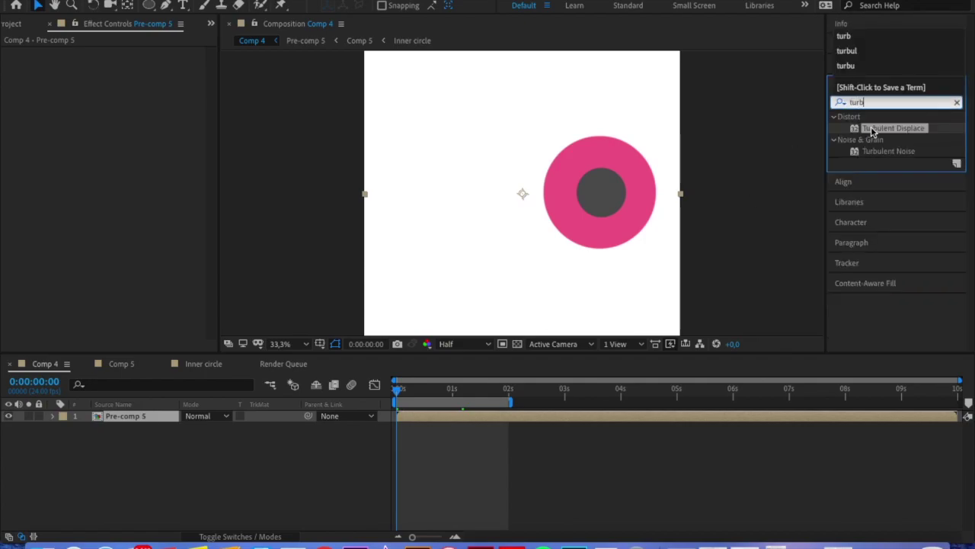
drag(873, 131, 152, 420)
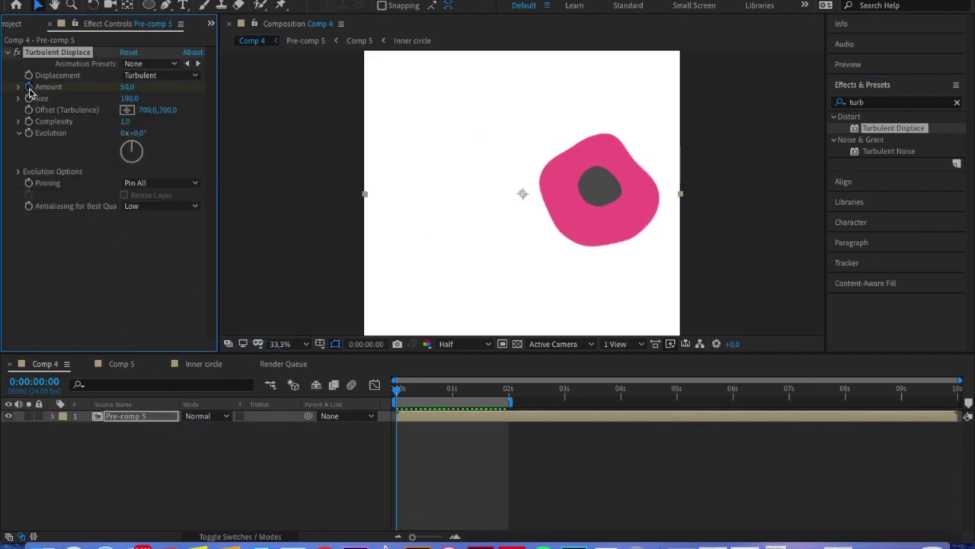
drag(393, 389, 509, 390)
drag(129, 86, 99, 102)
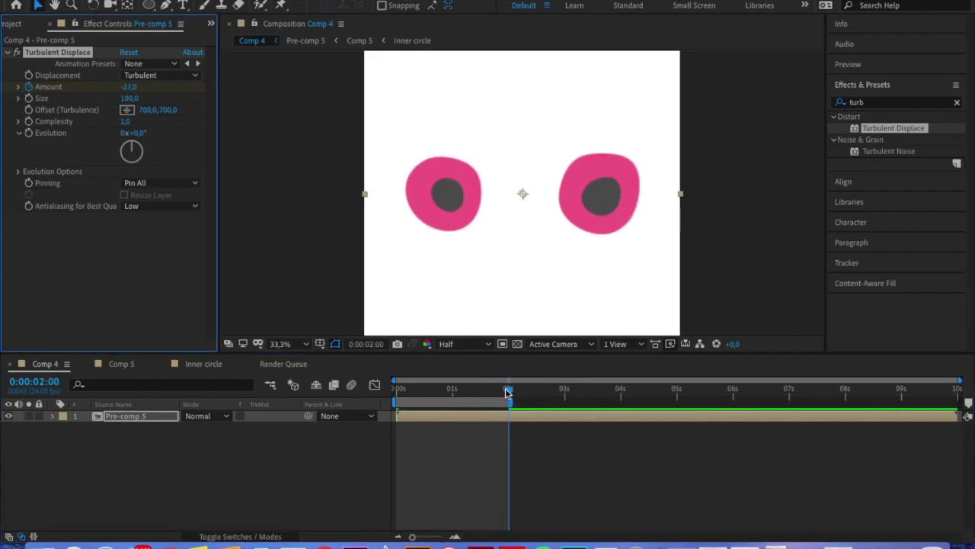
drag(505, 388, 364, 401)
key(space)
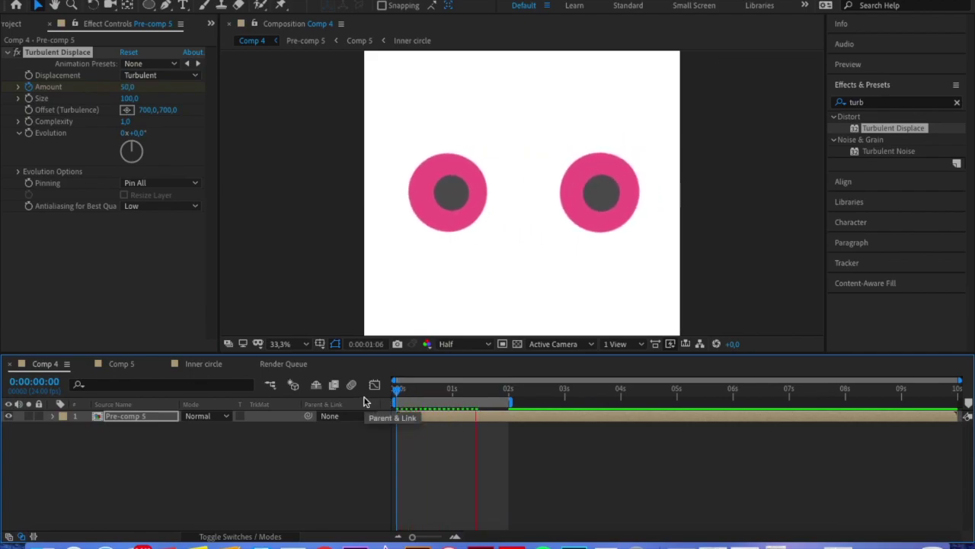